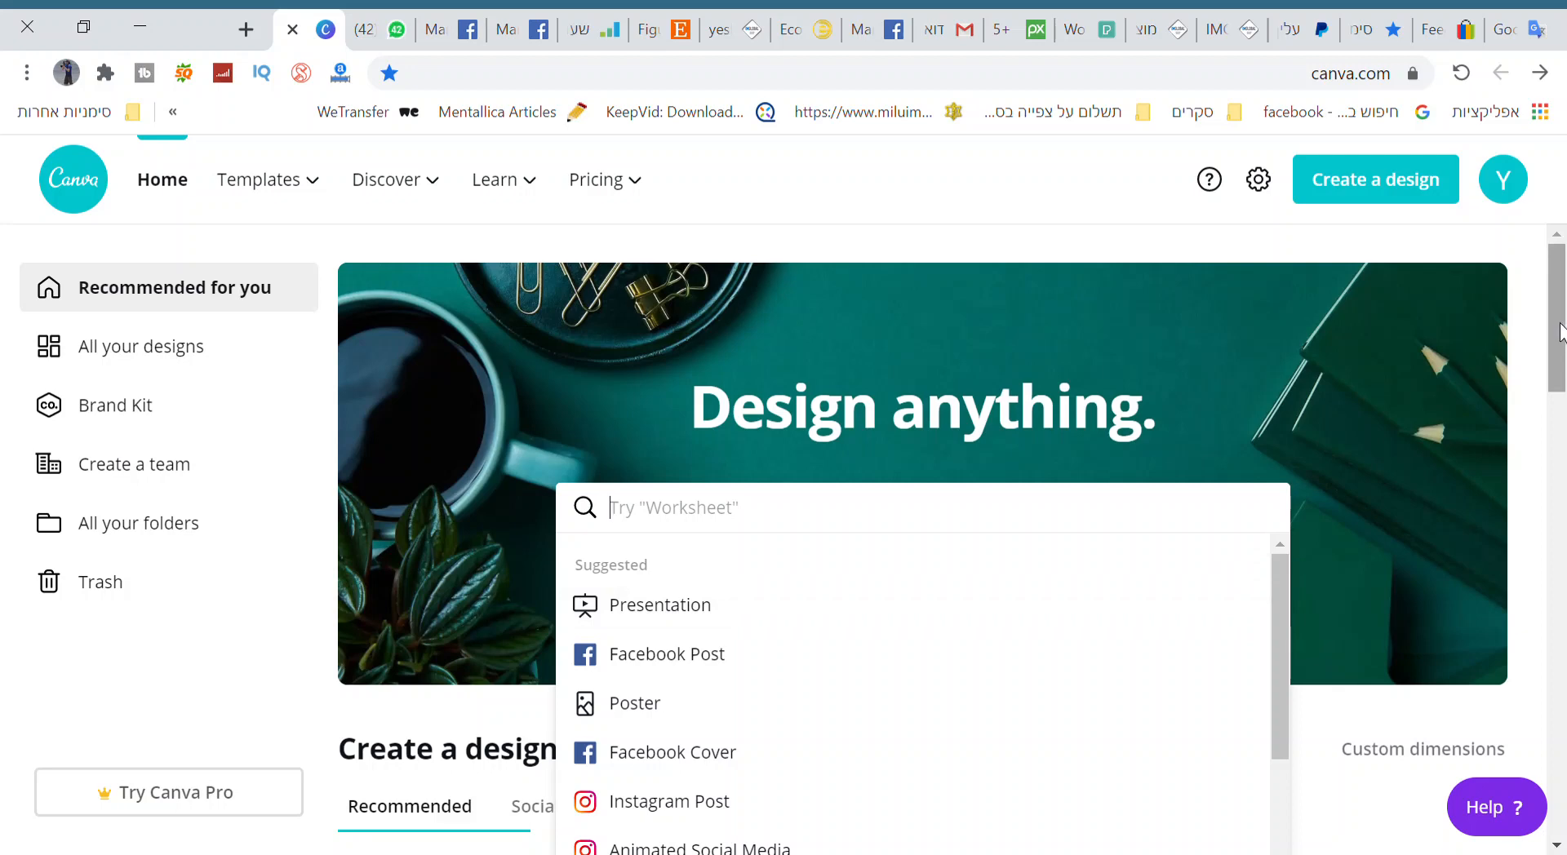
# Create a YouTube Thumbnail design and apply the "How to Train Your Puppy" template from the tutorial templates.
pyautogui.moveTo(1561, 330); pyautogui.dragTo(1561, 402)
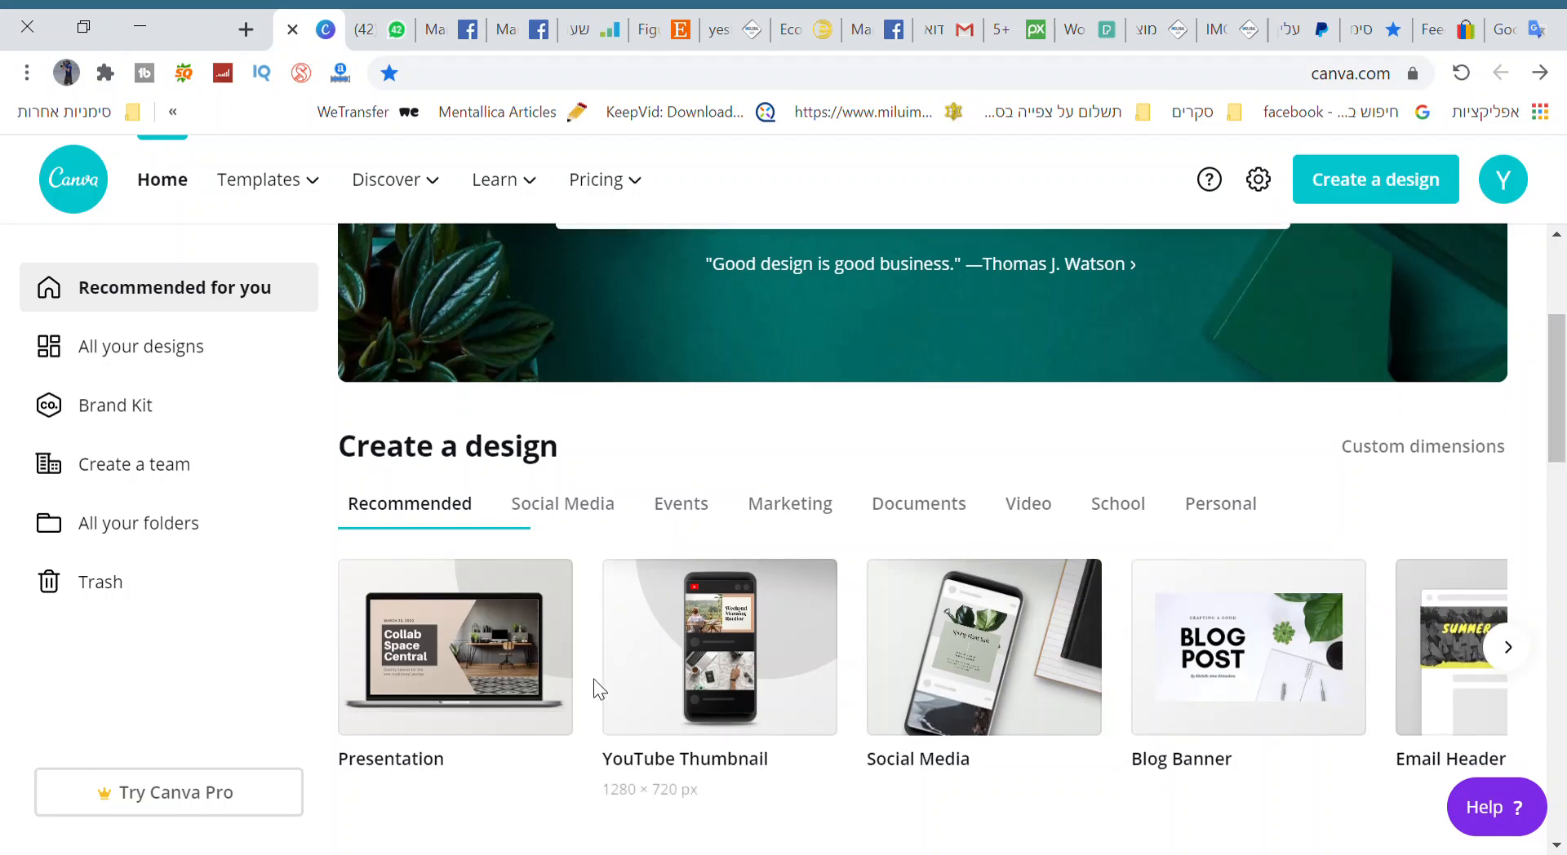
pyautogui.click(693, 672)
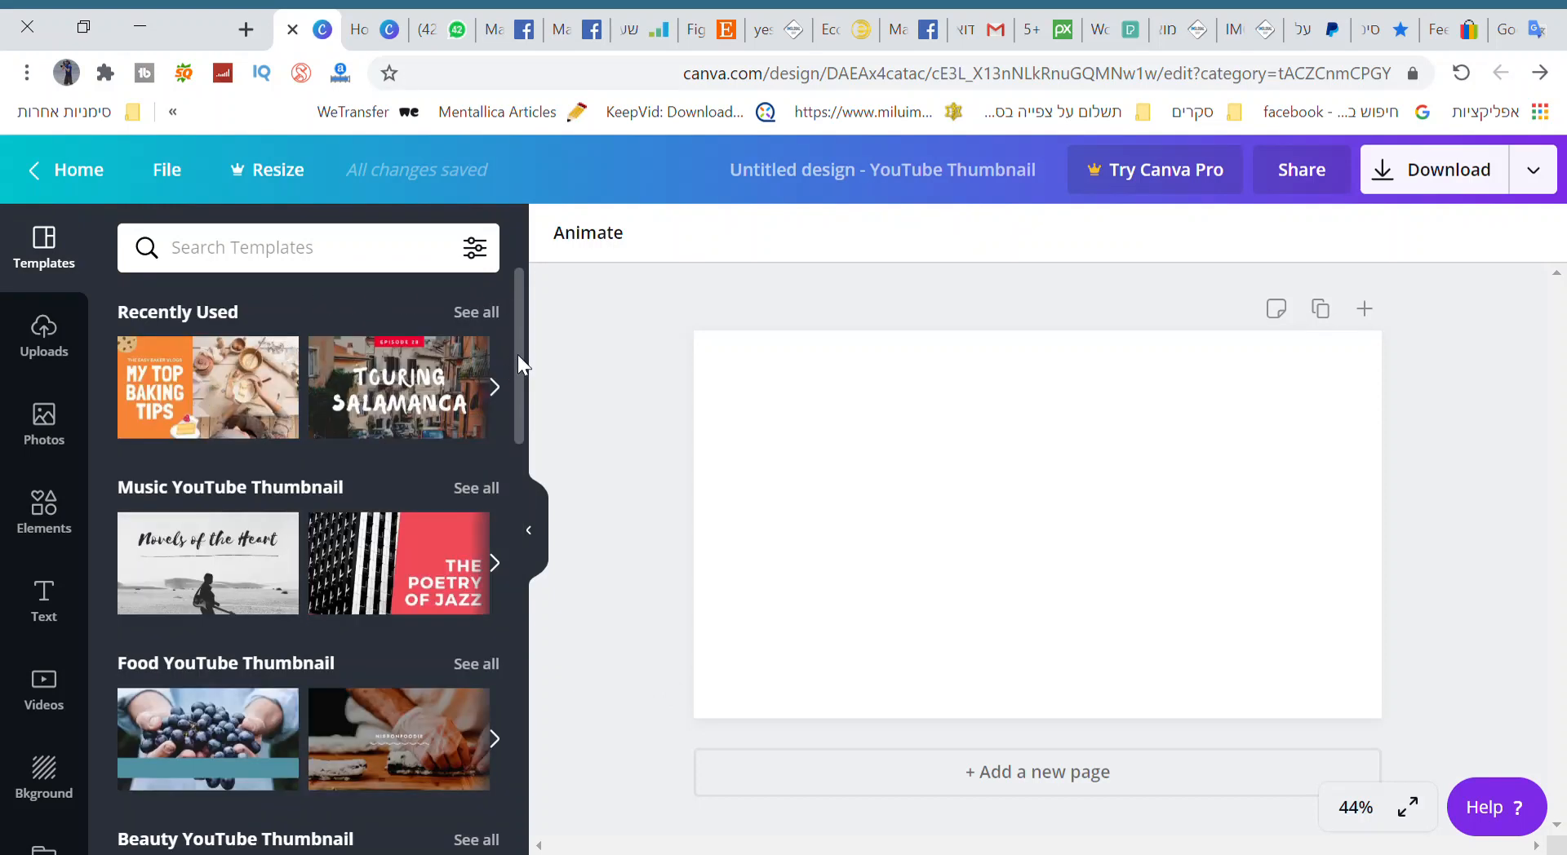
pyautogui.moveTo(521, 350); pyautogui.dragTo(510, 532)
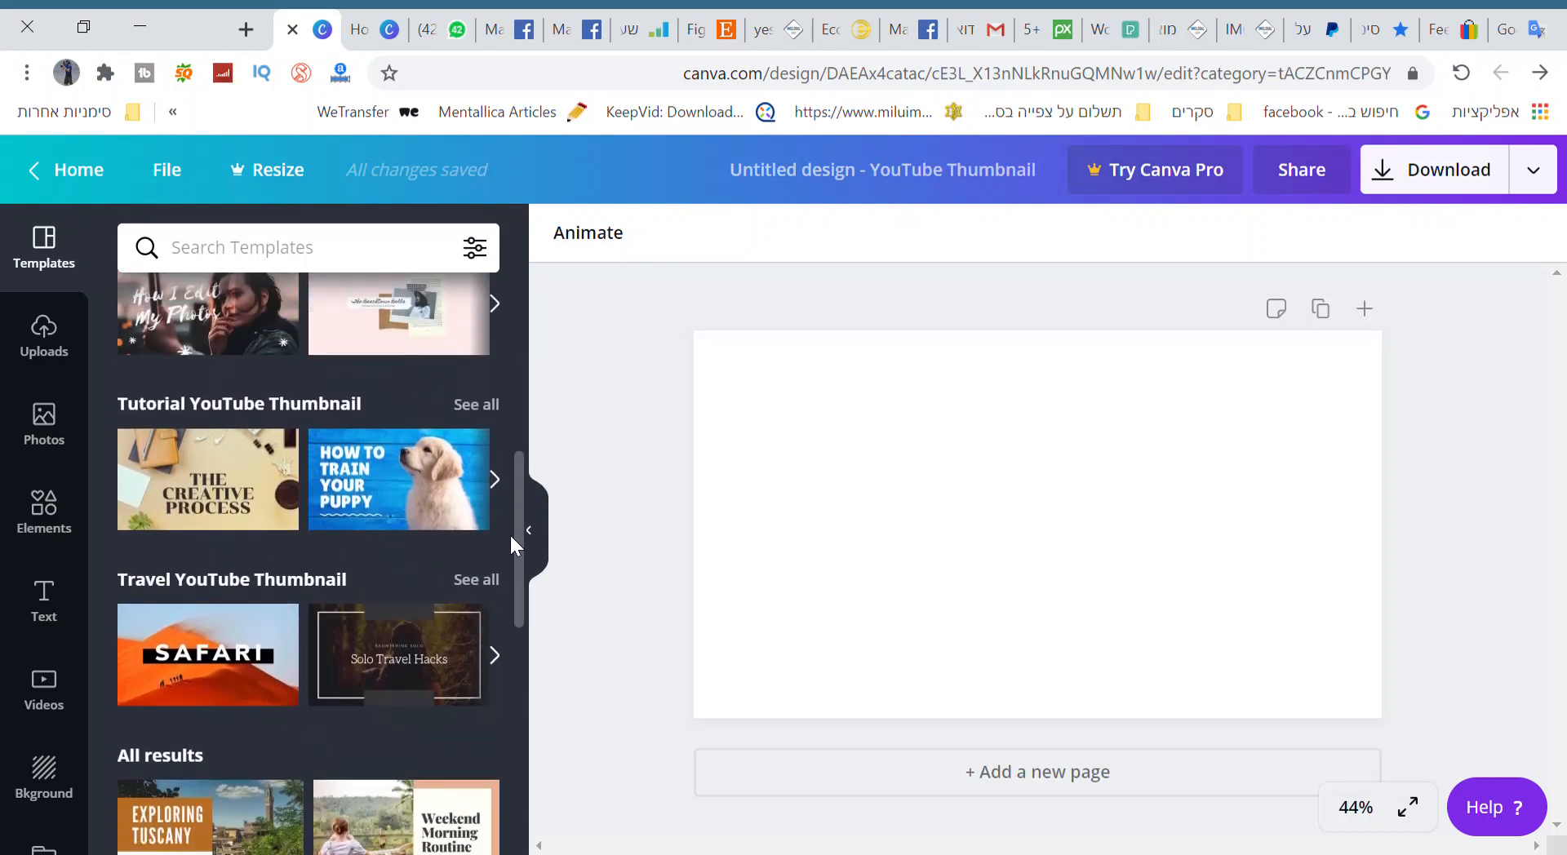
pyautogui.click(211, 487)
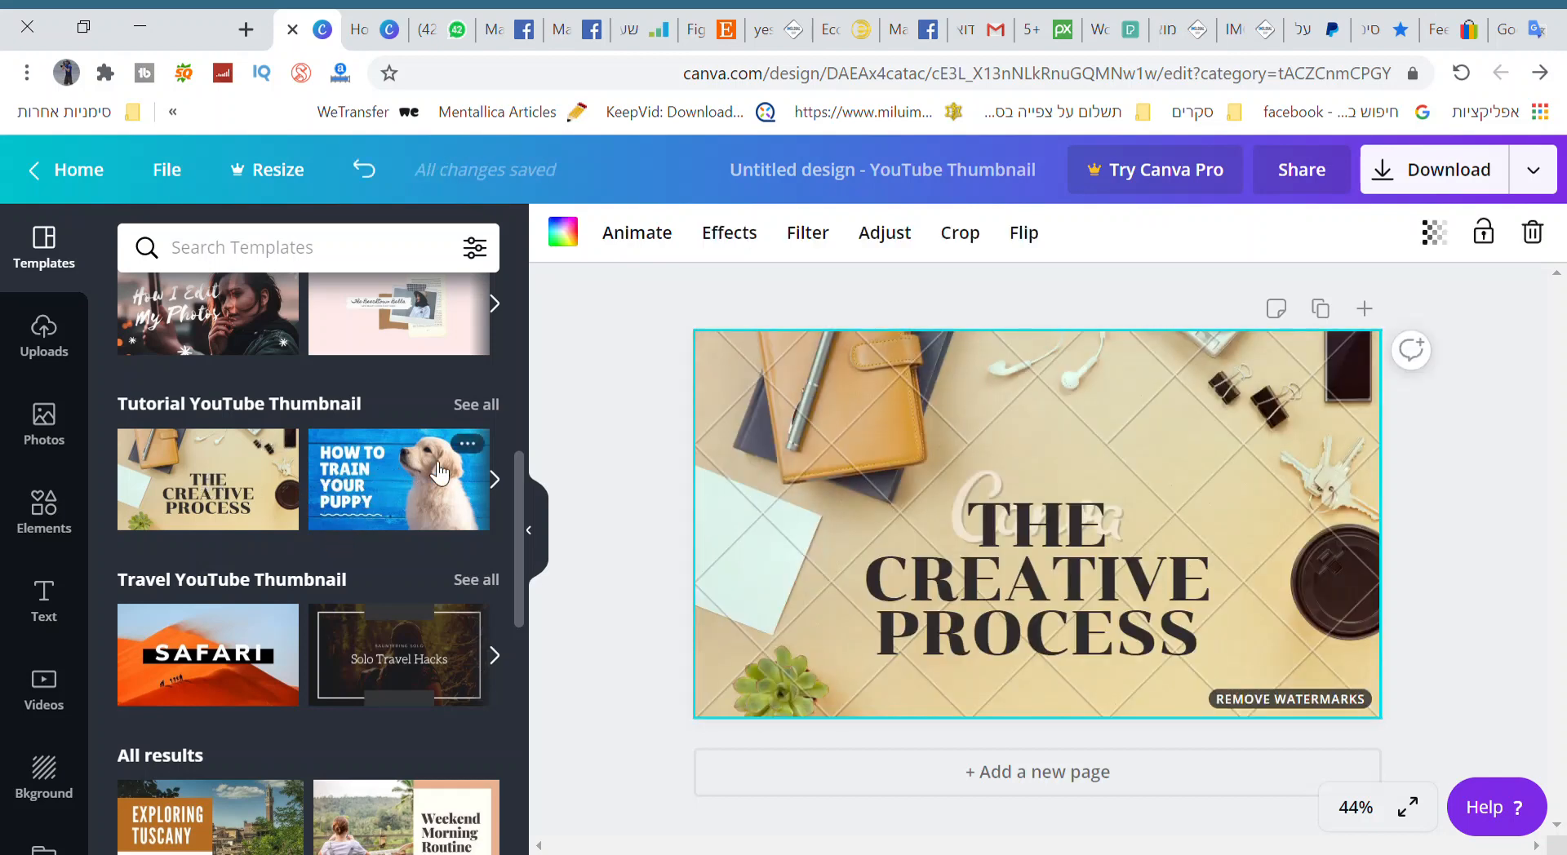
pyautogui.click(391, 508)
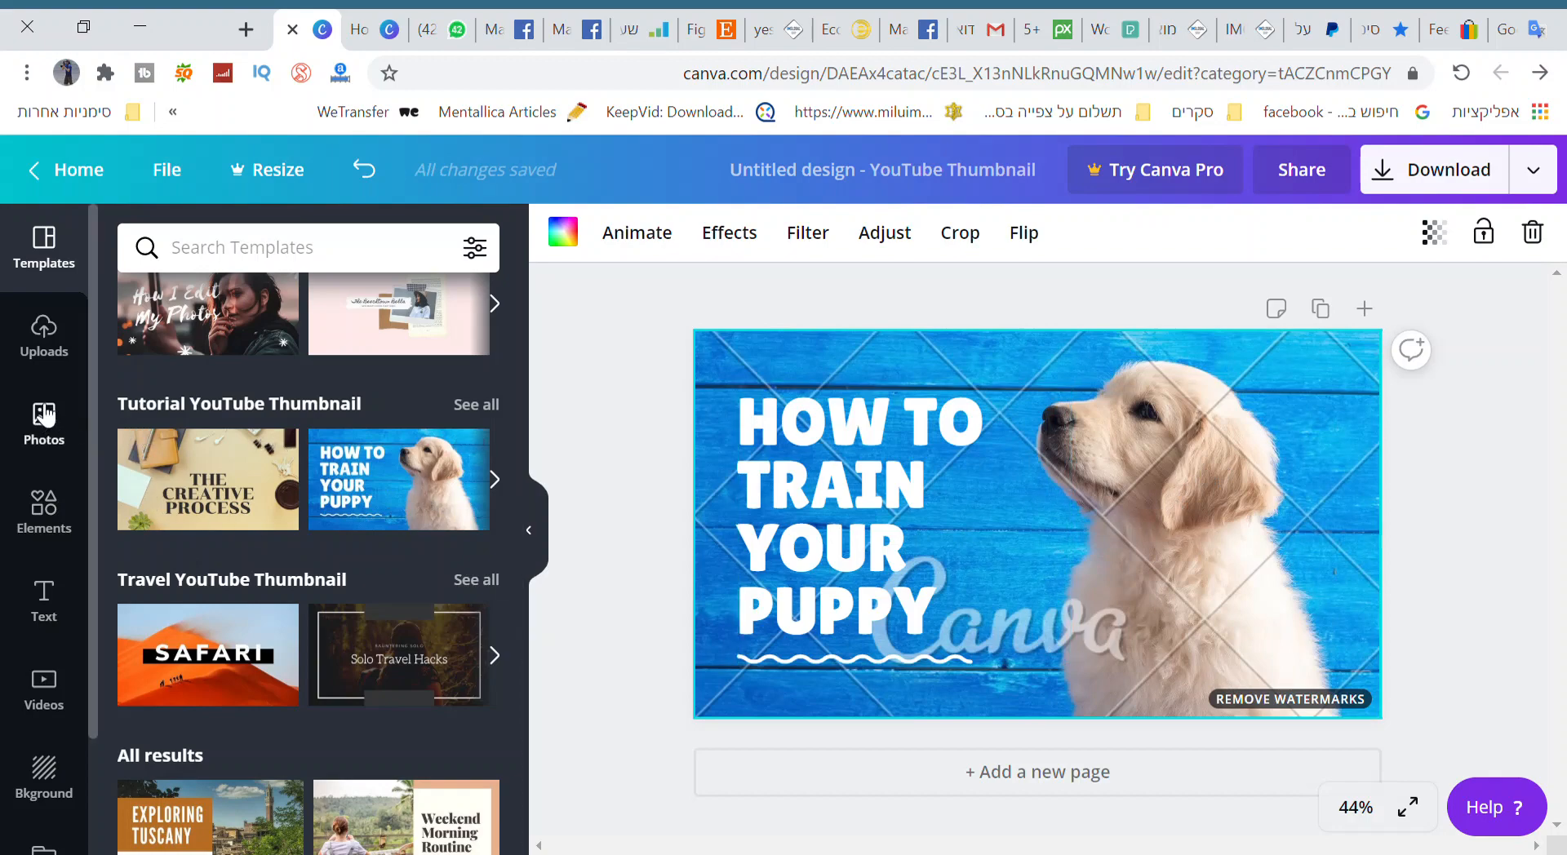
# Add the uploaded lemur photo to the thumbnail design.
pyautogui.click(61, 356)
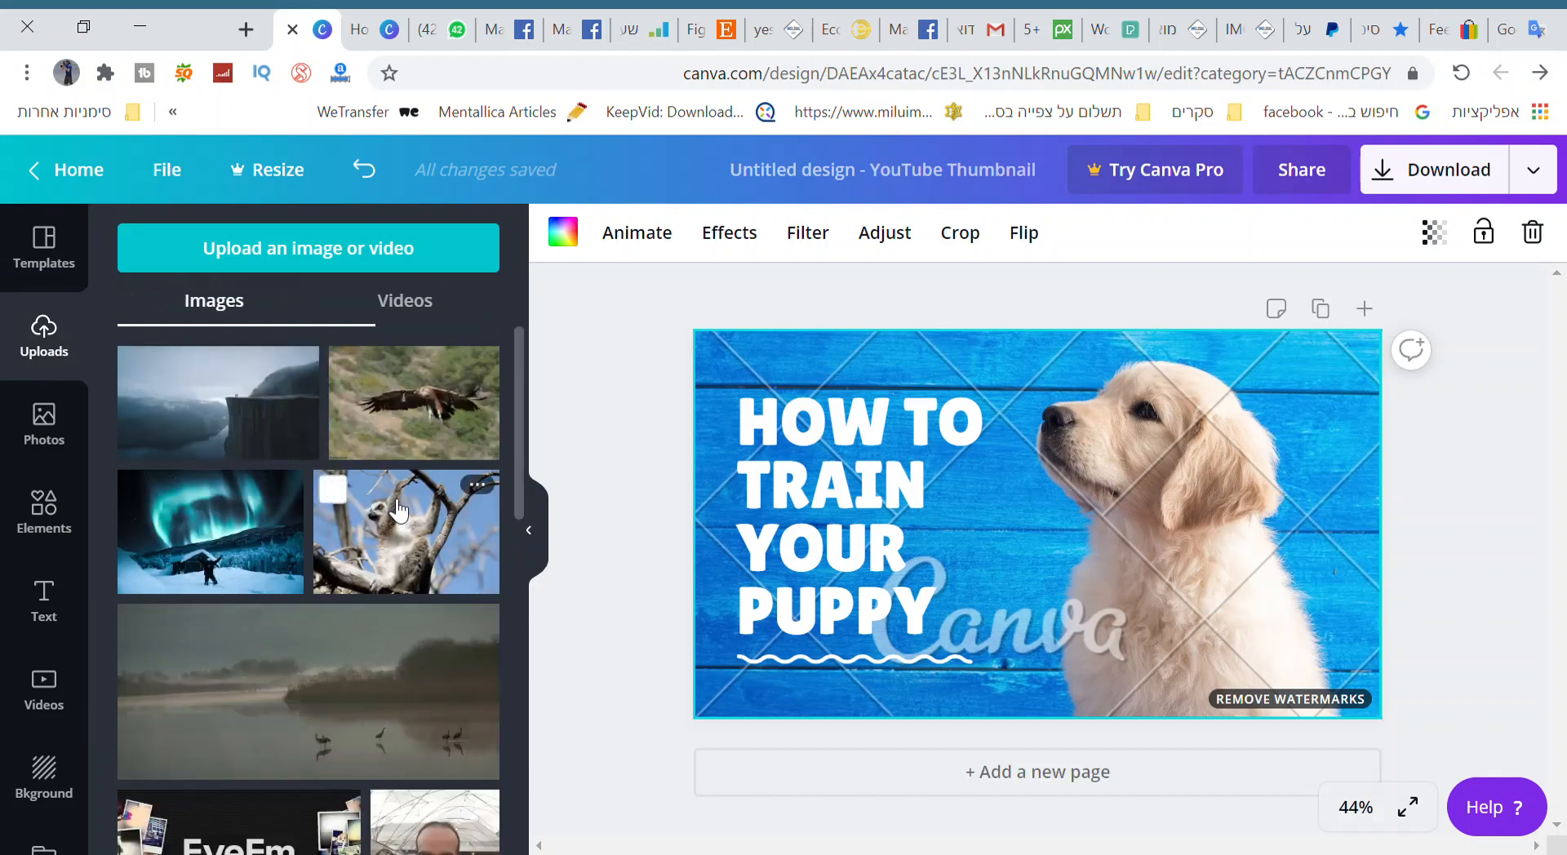
pyautogui.moveTo(400, 527); pyautogui.dragTo(331, 575)
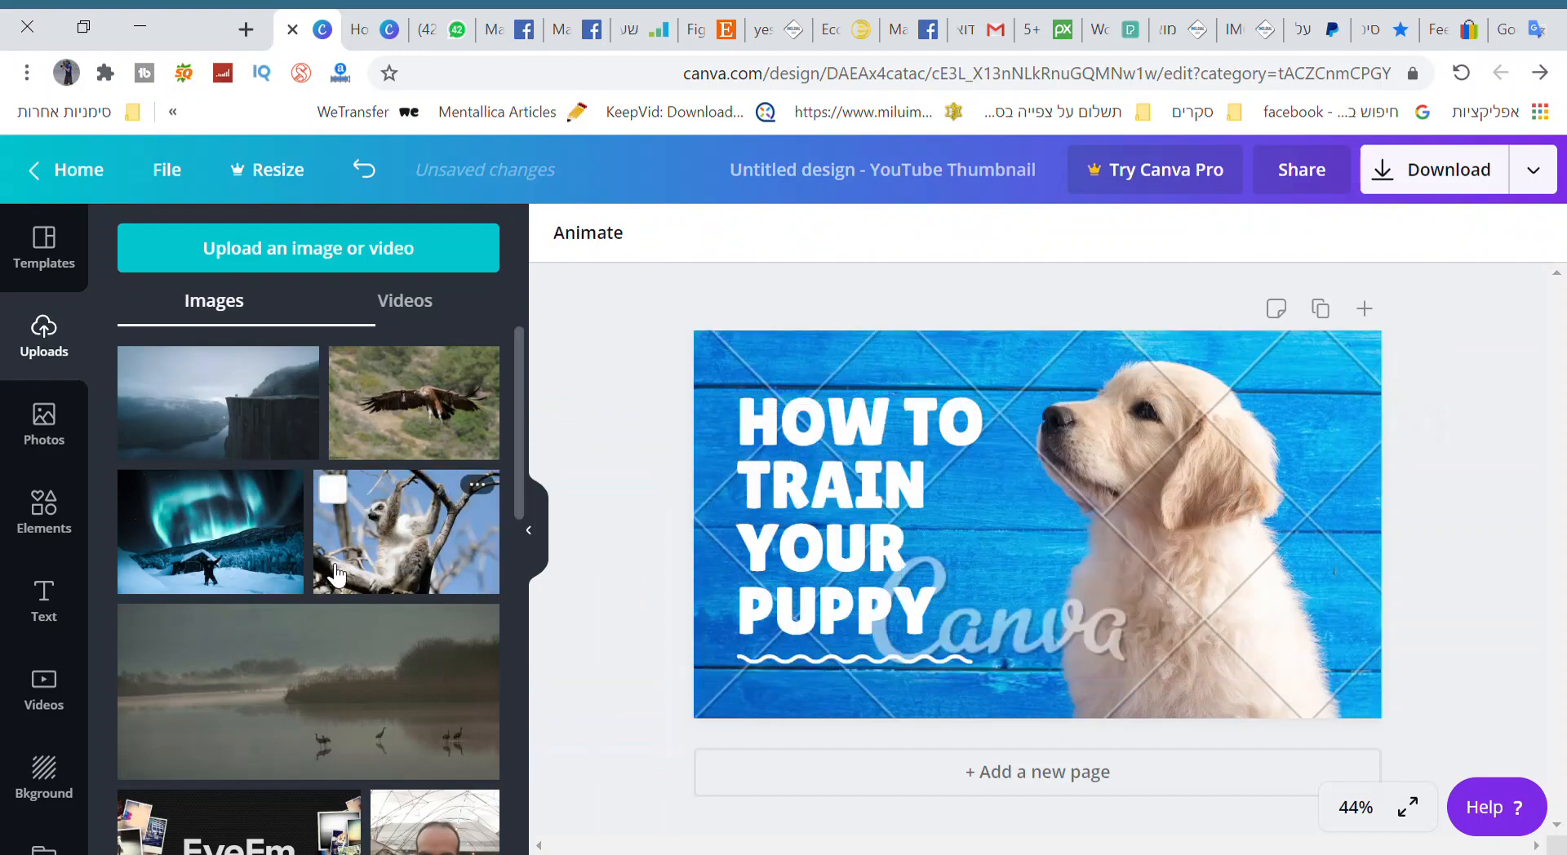
pyautogui.click(412, 529)
pyautogui.click(412, 529)
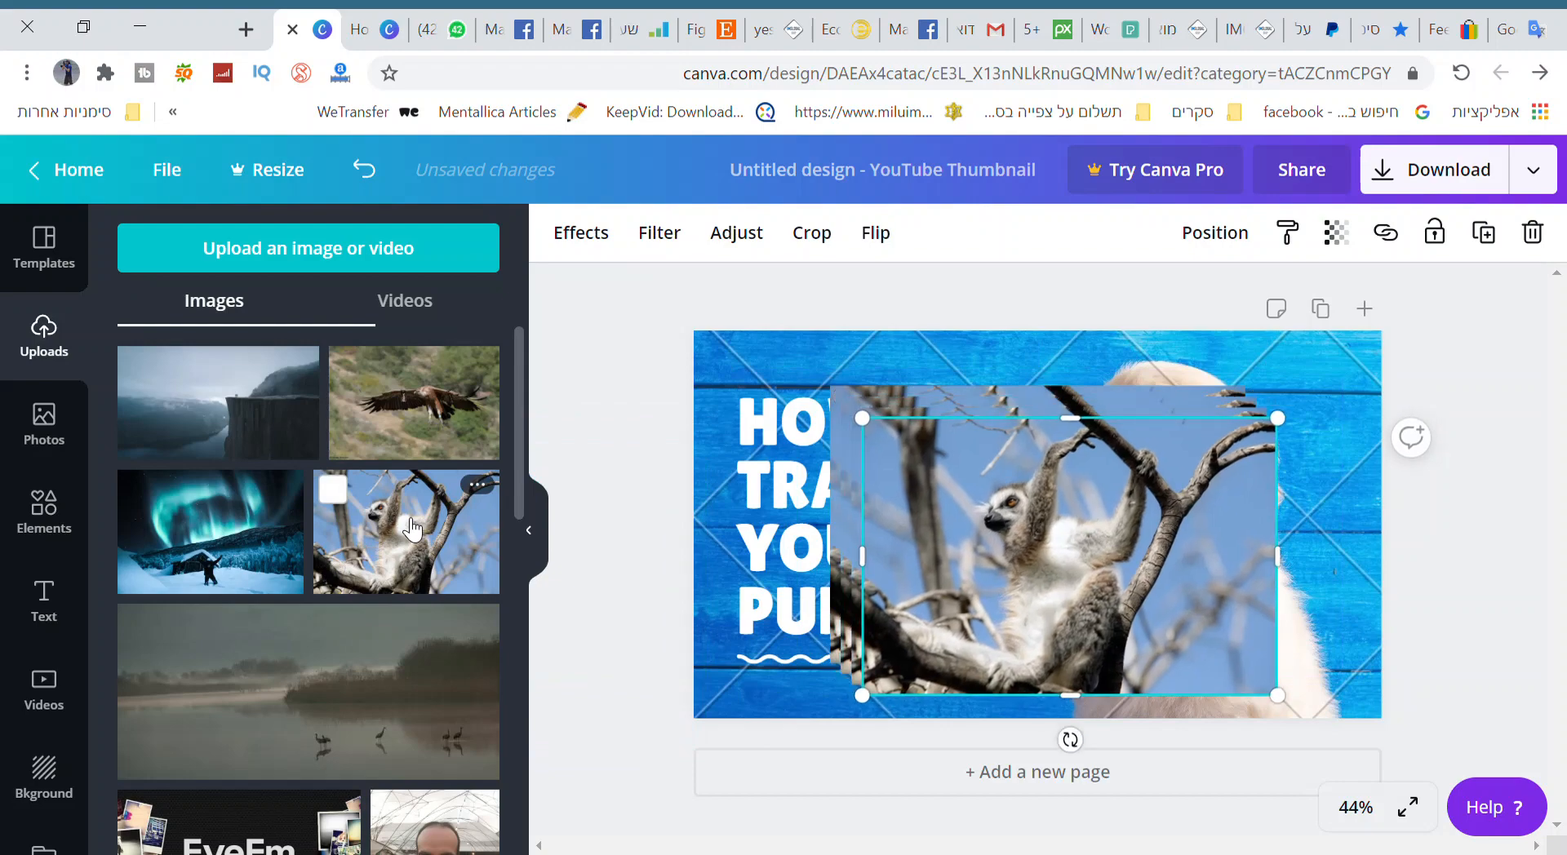
# Delete the extra stacked copies of the lemur photo, leaving a single one on the thumbnail.
pyautogui.moveTo(917, 477); pyautogui.dragTo(261, 506)
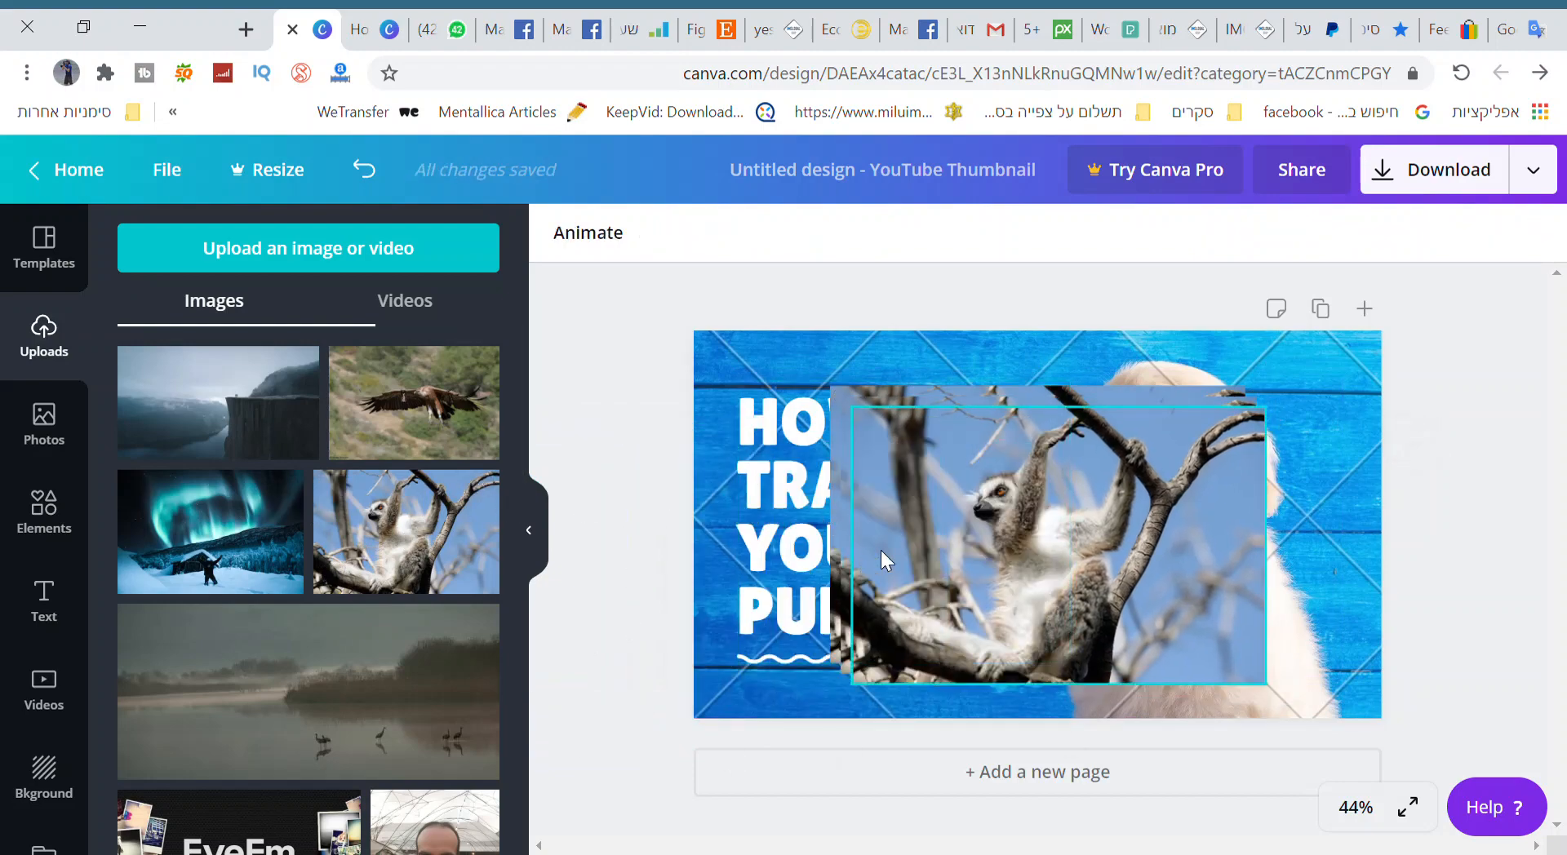
pyautogui.click(1011, 524)
pyautogui.rightClick(1010, 524)
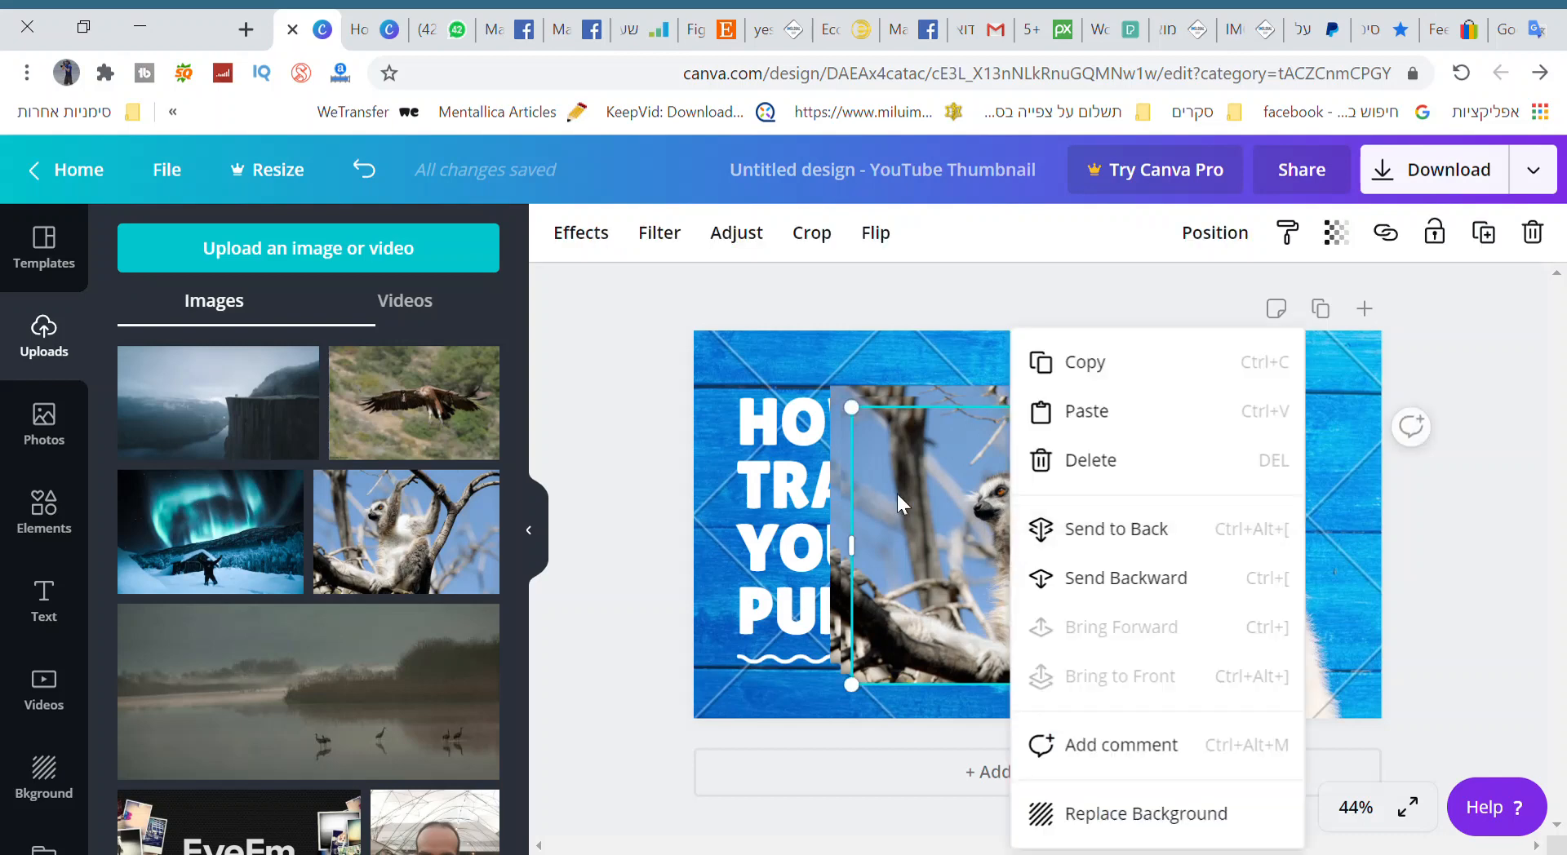
pyautogui.click(1053, 459)
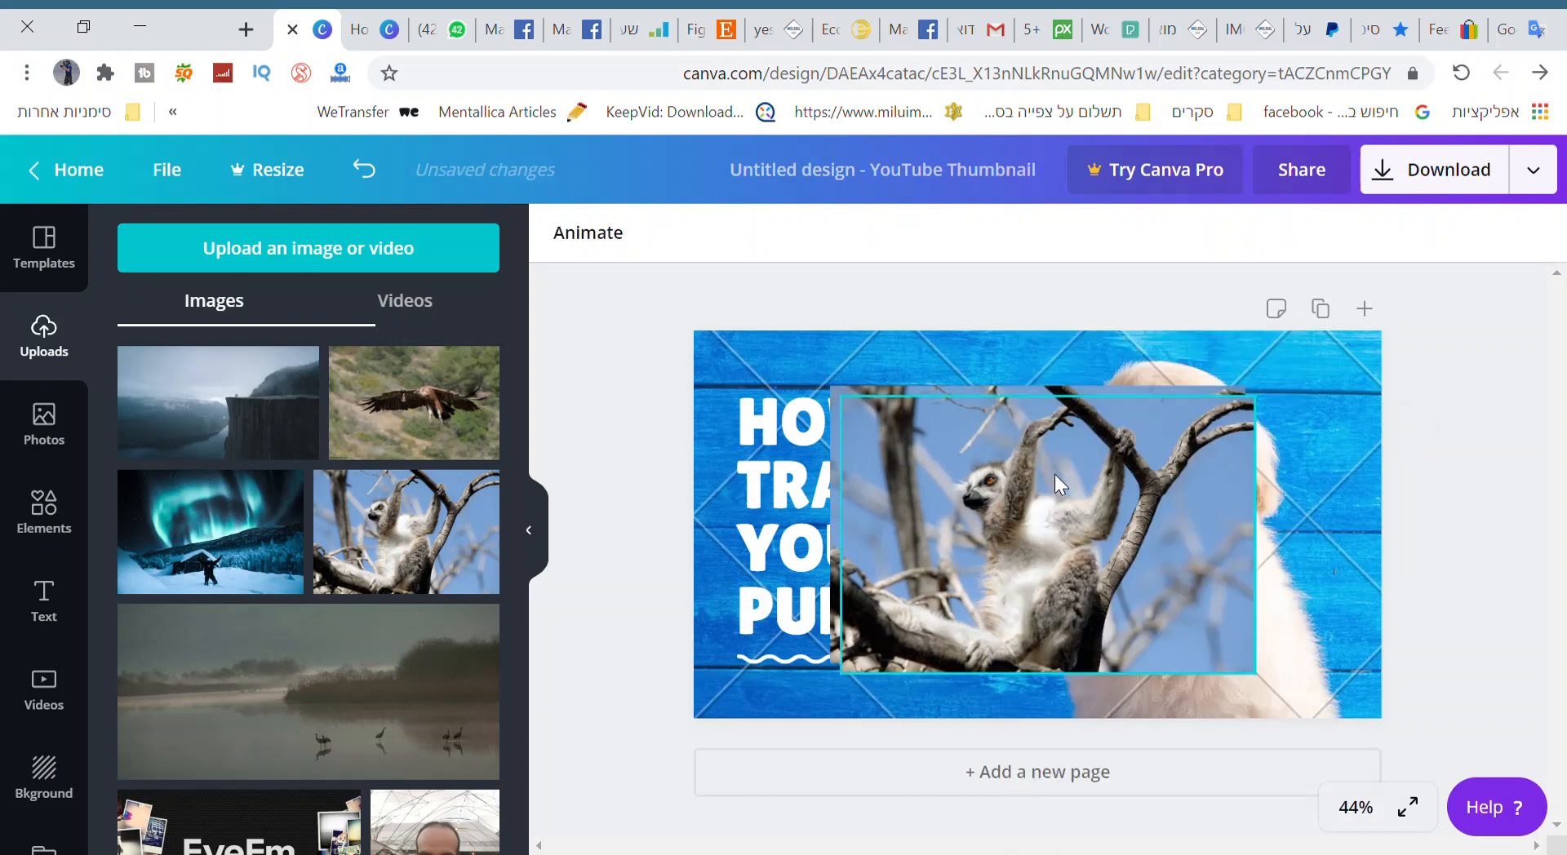
pyautogui.rightClick(984, 477)
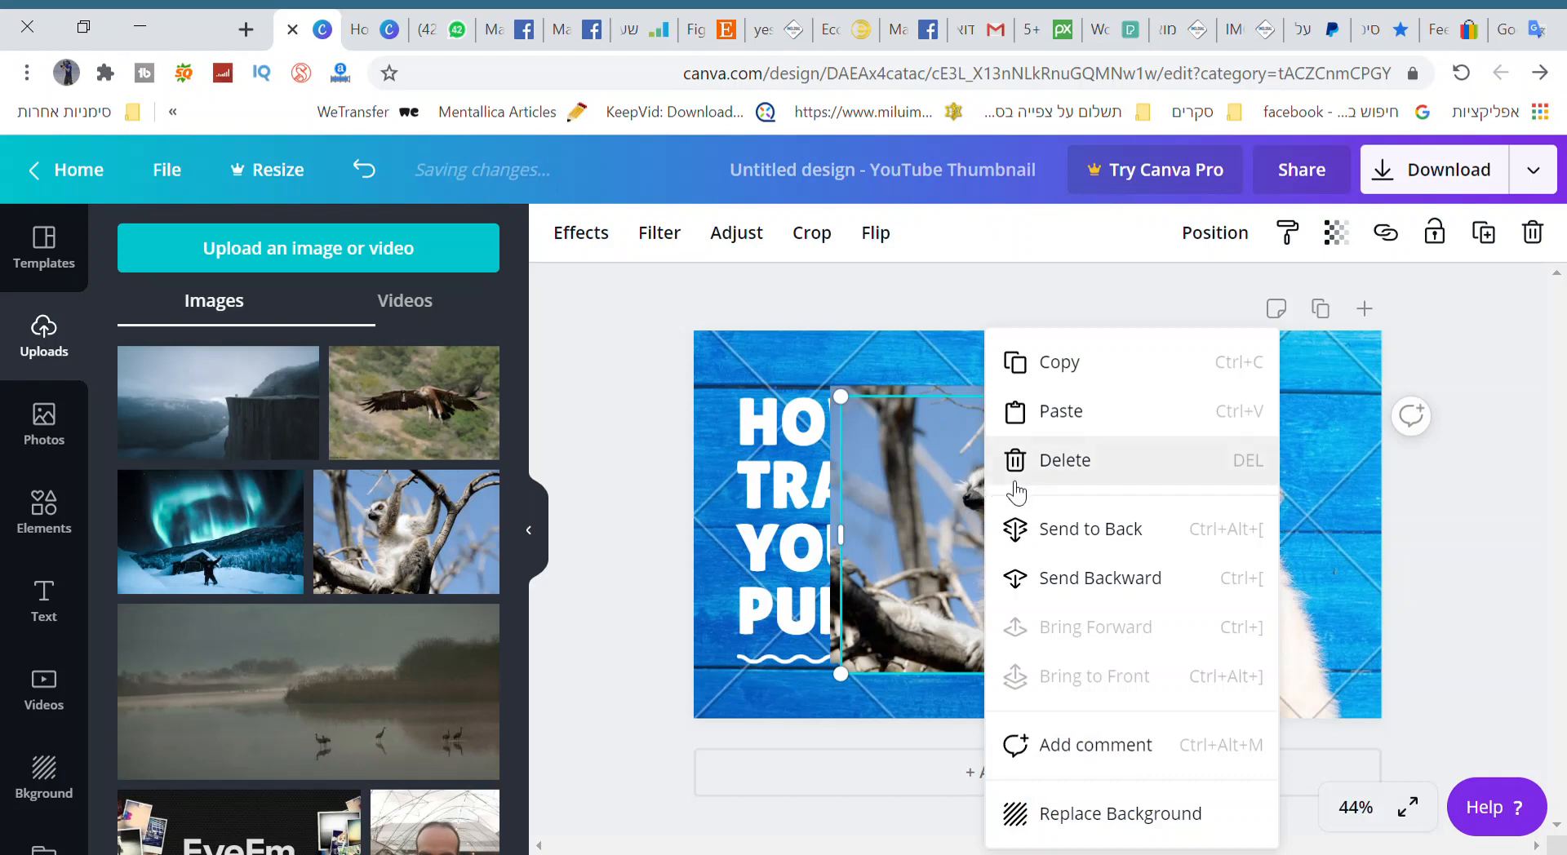
pyautogui.click(1025, 479)
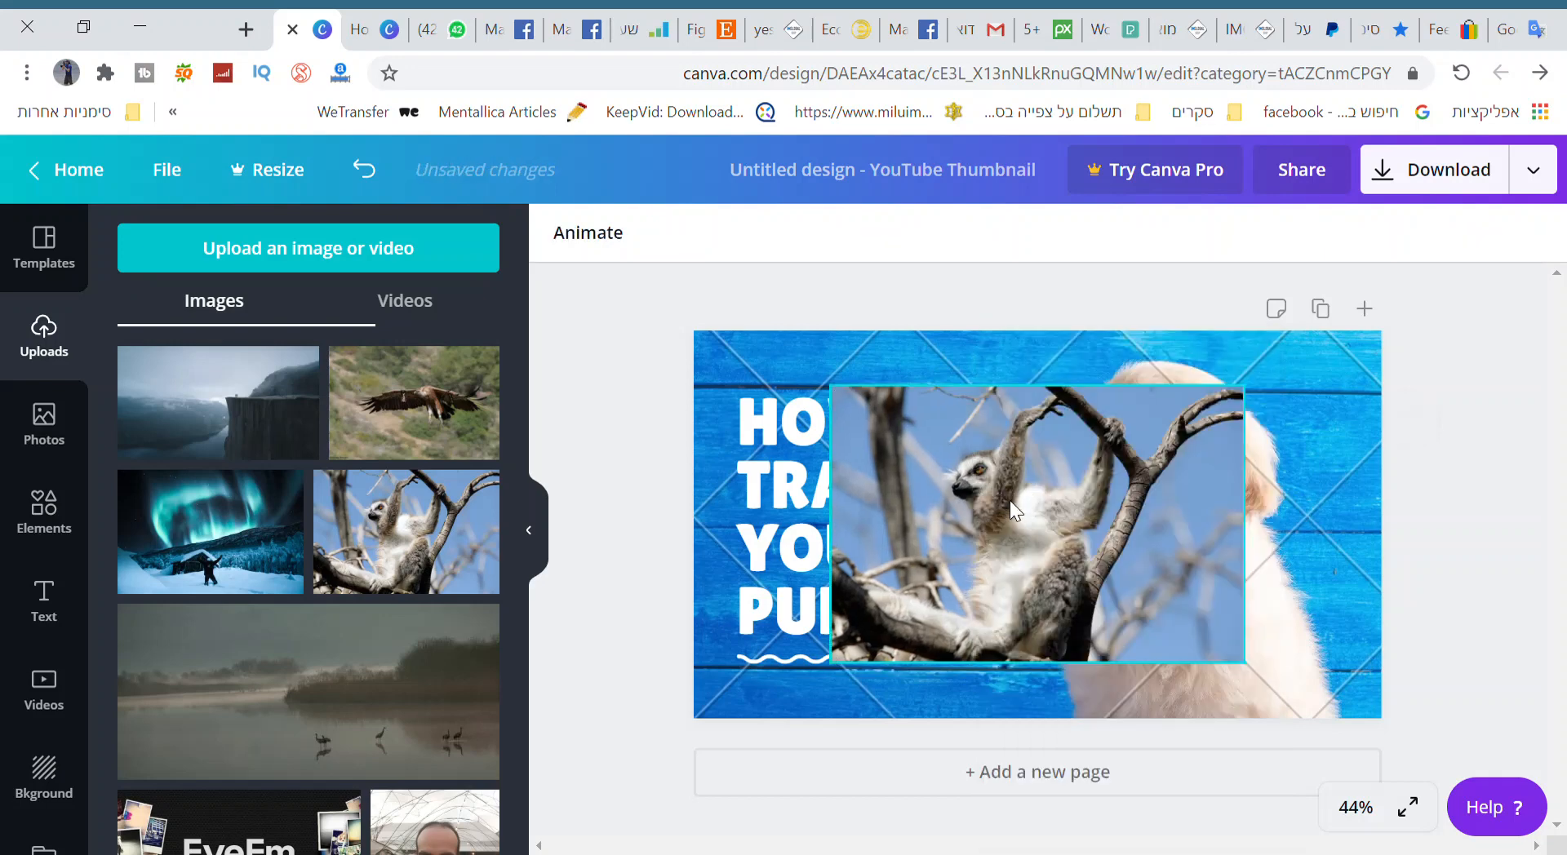
# Replace the background with the lemur photo and move the title text to the right side of the thumbnail.
pyautogui.rightClick(1010, 502)
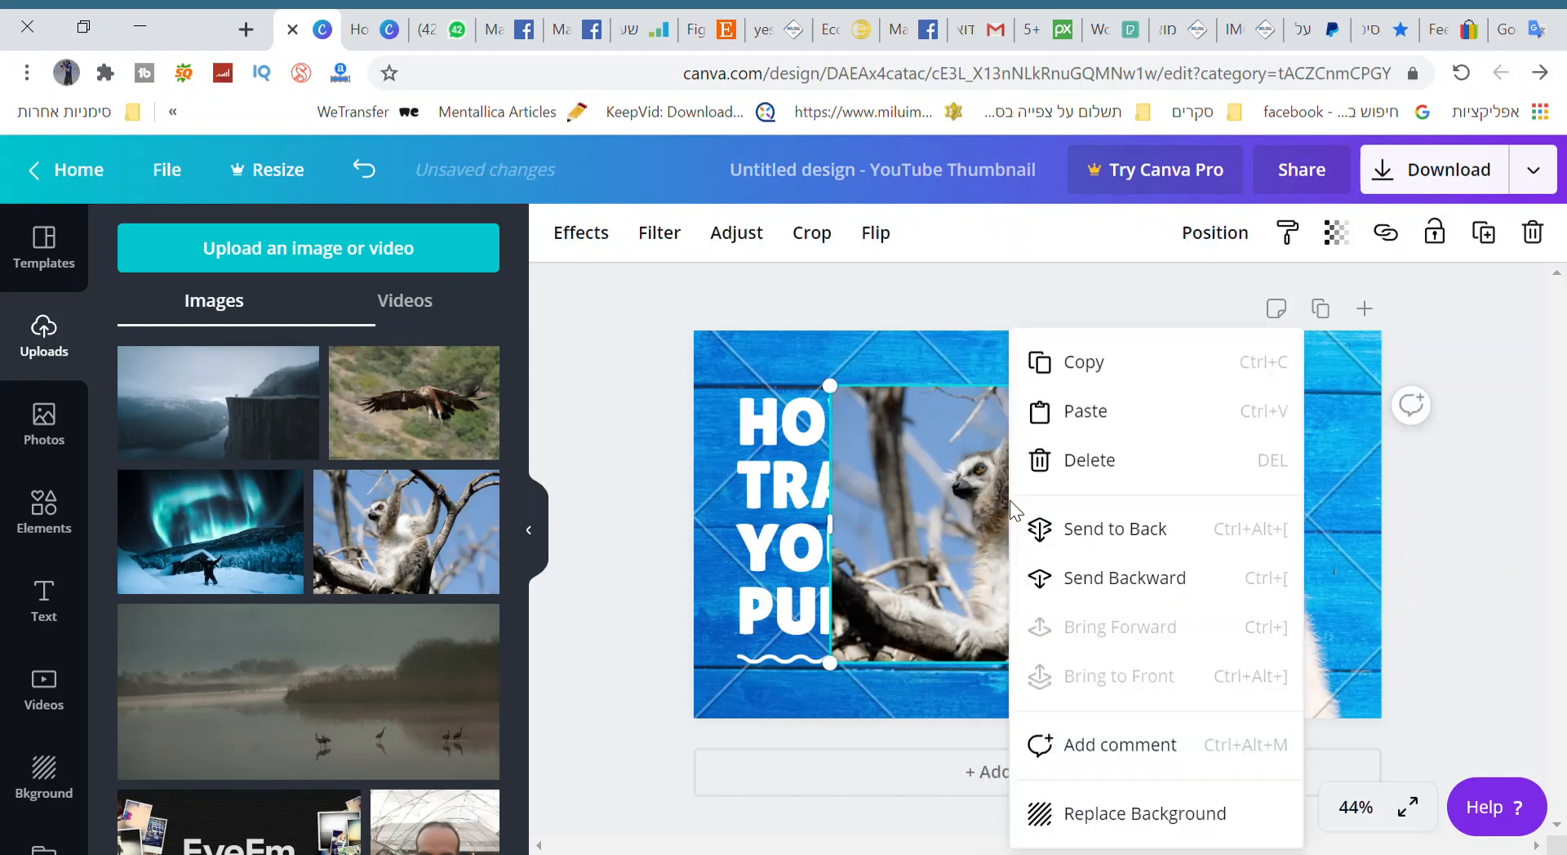
pyautogui.click(1144, 816)
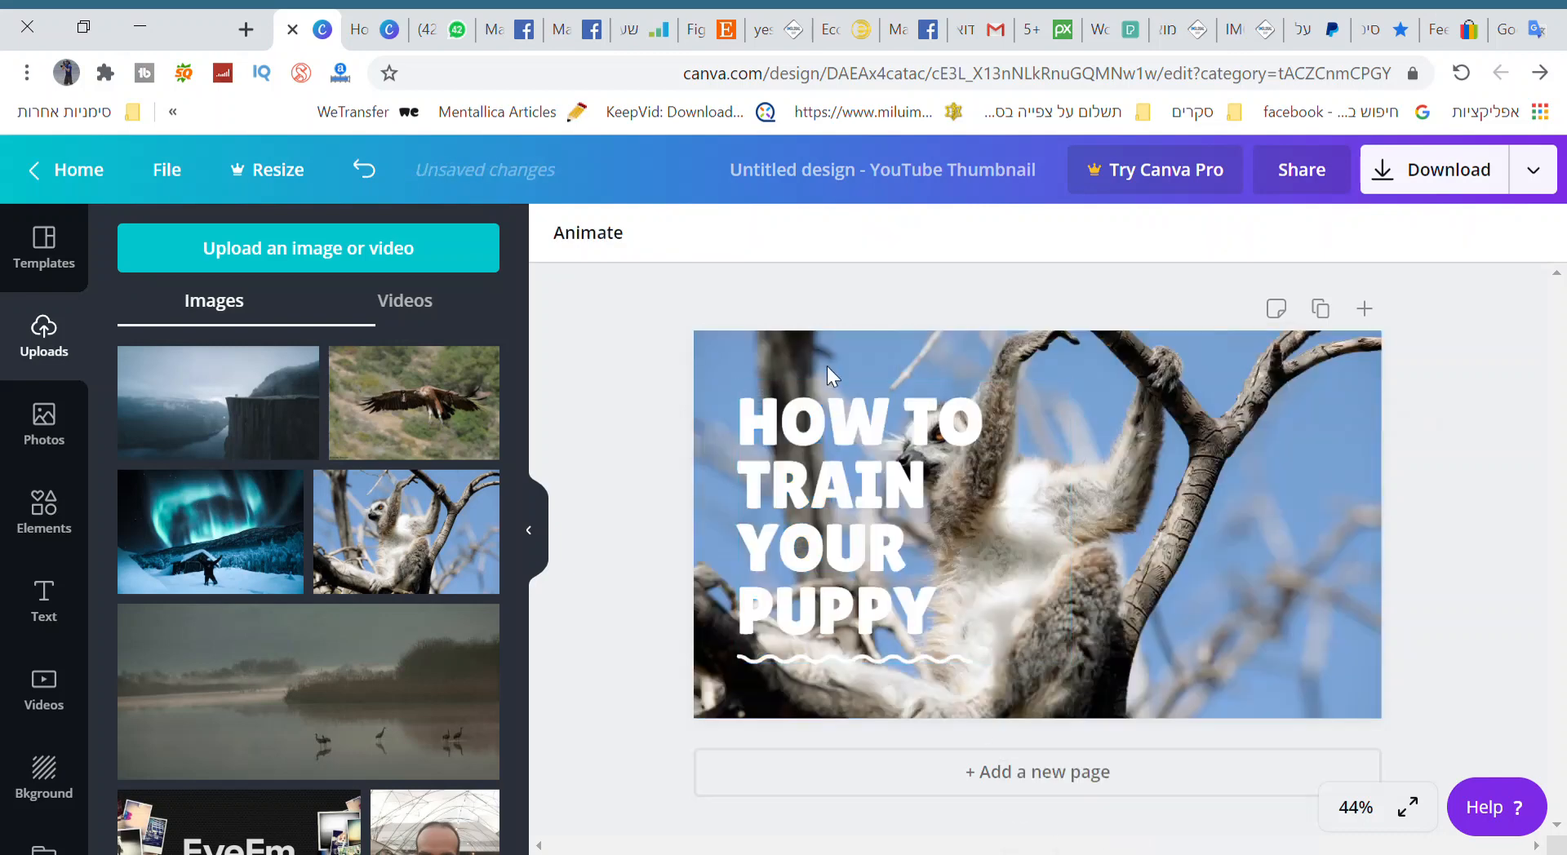
pyautogui.moveTo(836, 499); pyautogui.dragTo(1221, 538)
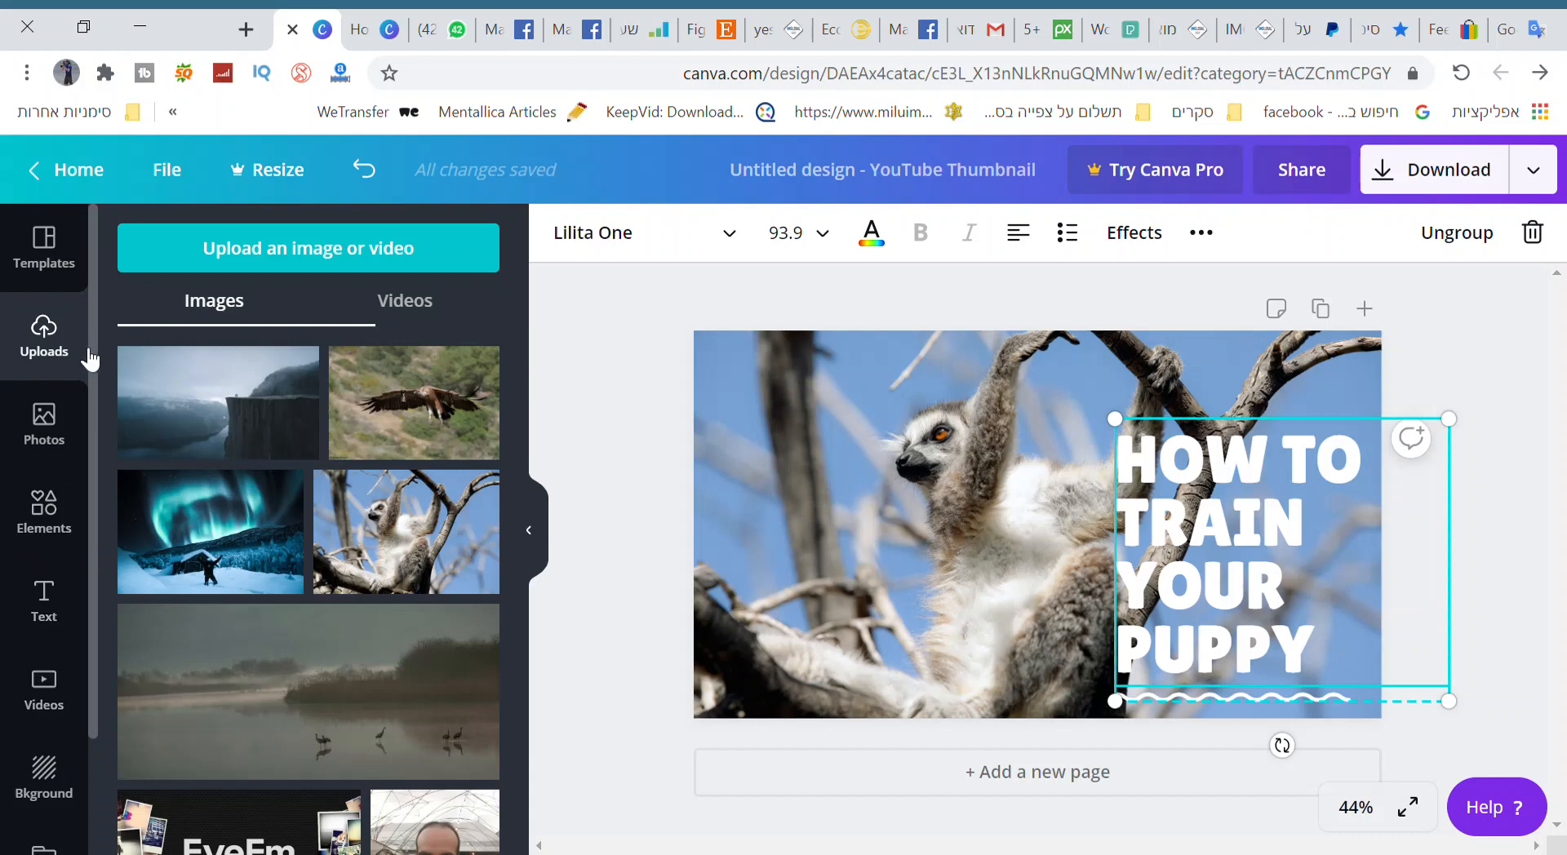
# Search the photos for "youtube" and place the Subscribe button image, scaled down, in the lower-left area of the thumbnail.
pyautogui.click(46, 419)
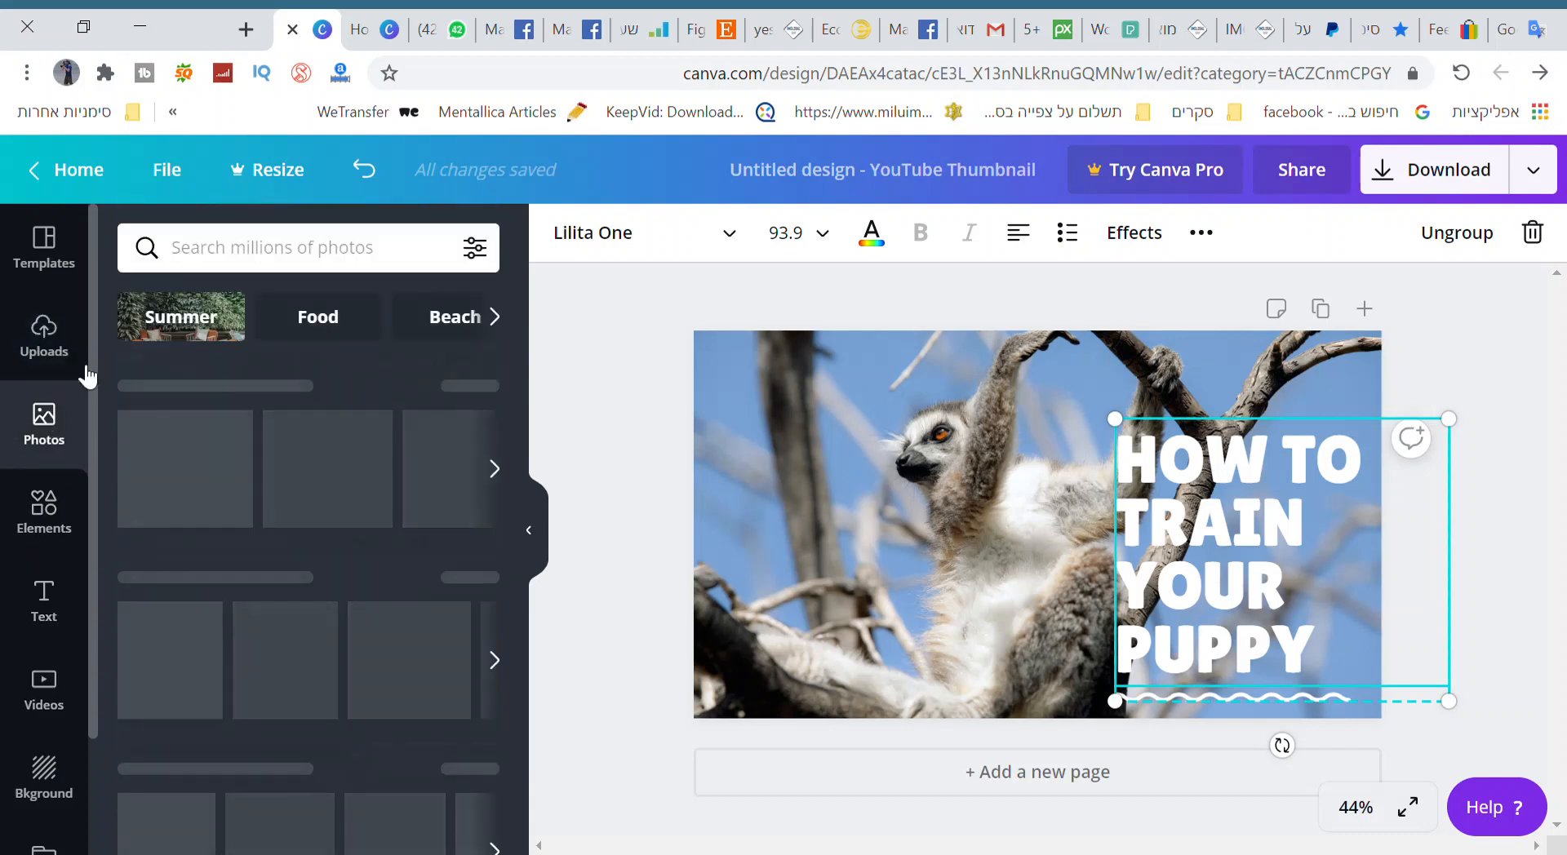
pyautogui.click(231, 257)
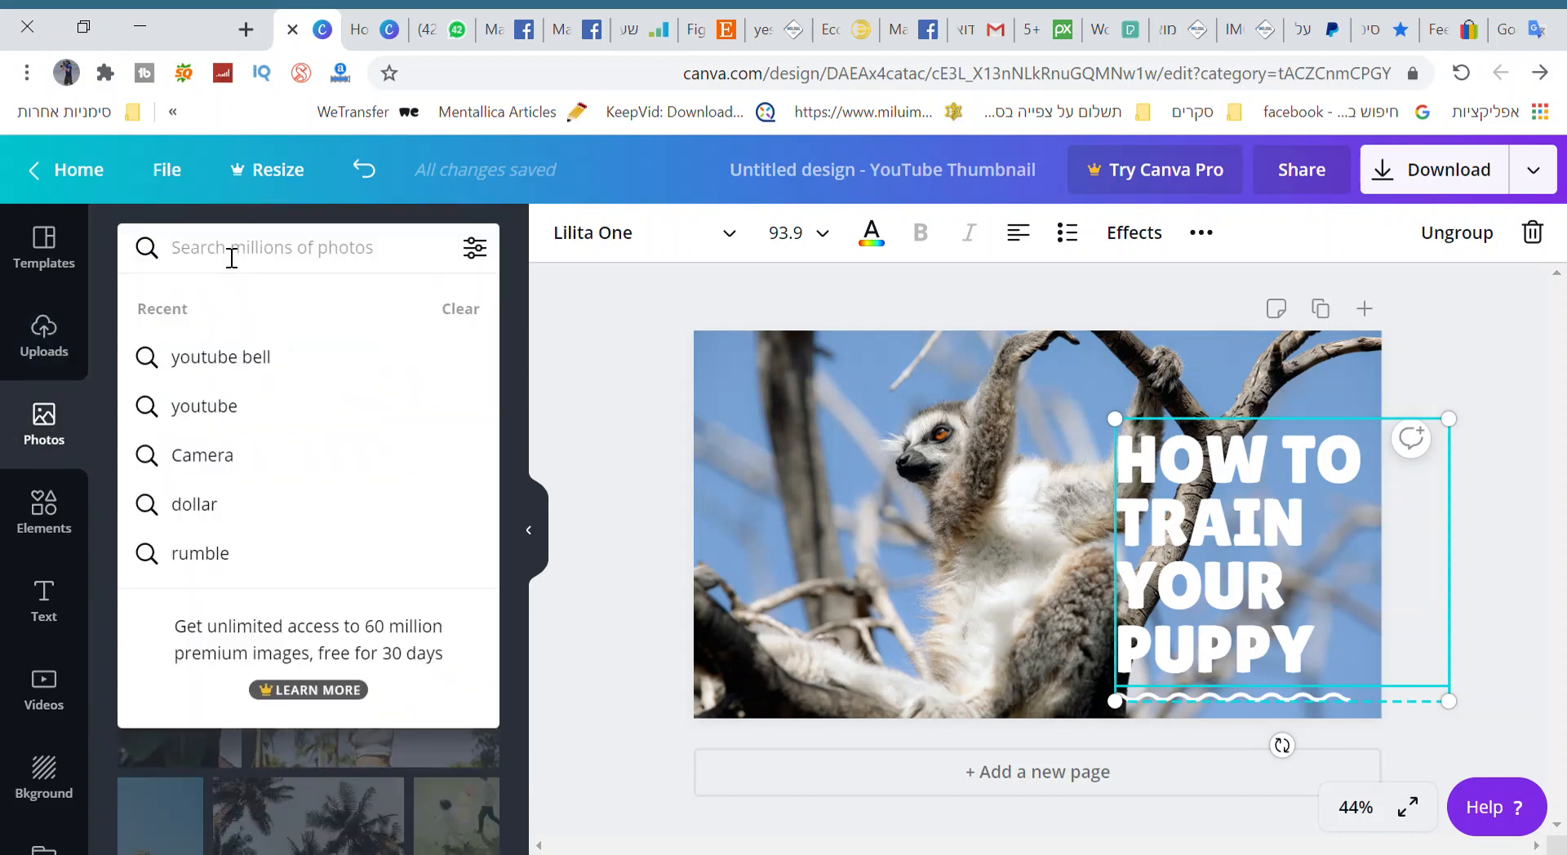
pyautogui.click(206, 400)
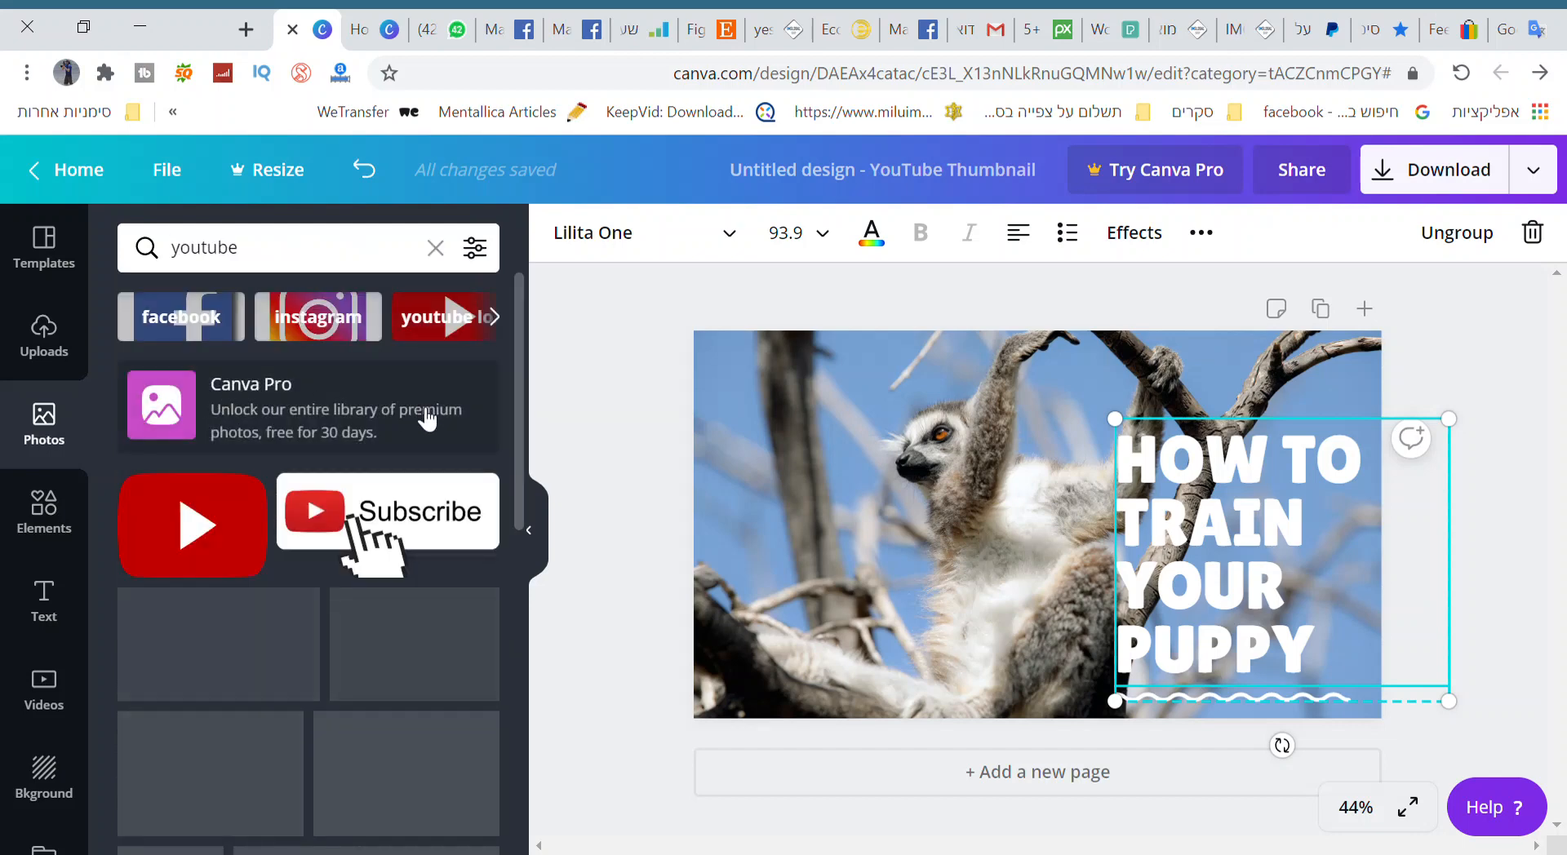
pyautogui.moveTo(324, 534); pyautogui.dragTo(715, 475)
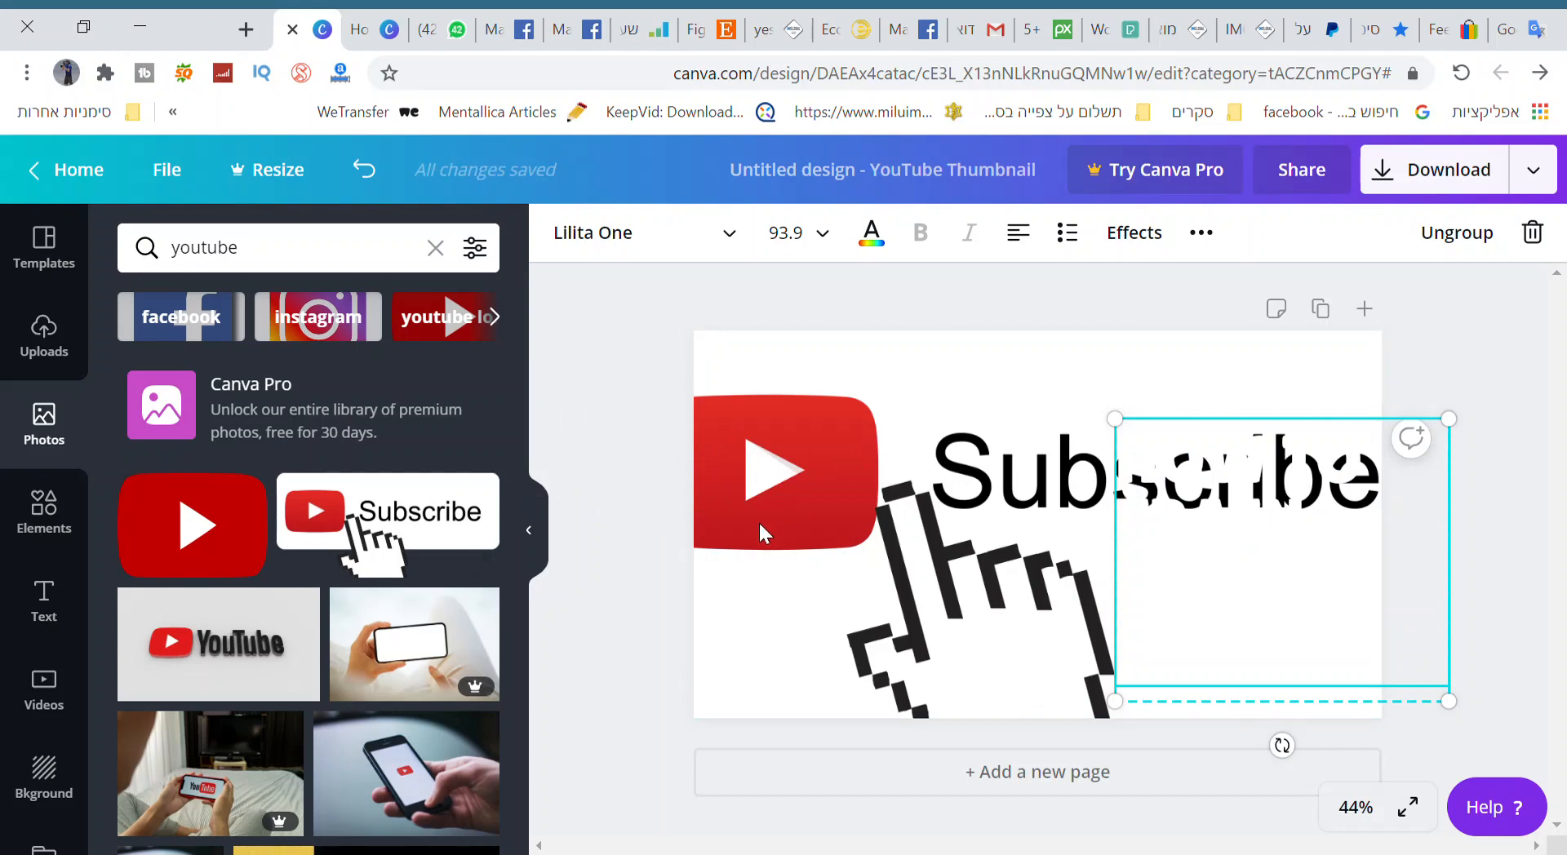
pyautogui.hotkey('ctrl', 'z')
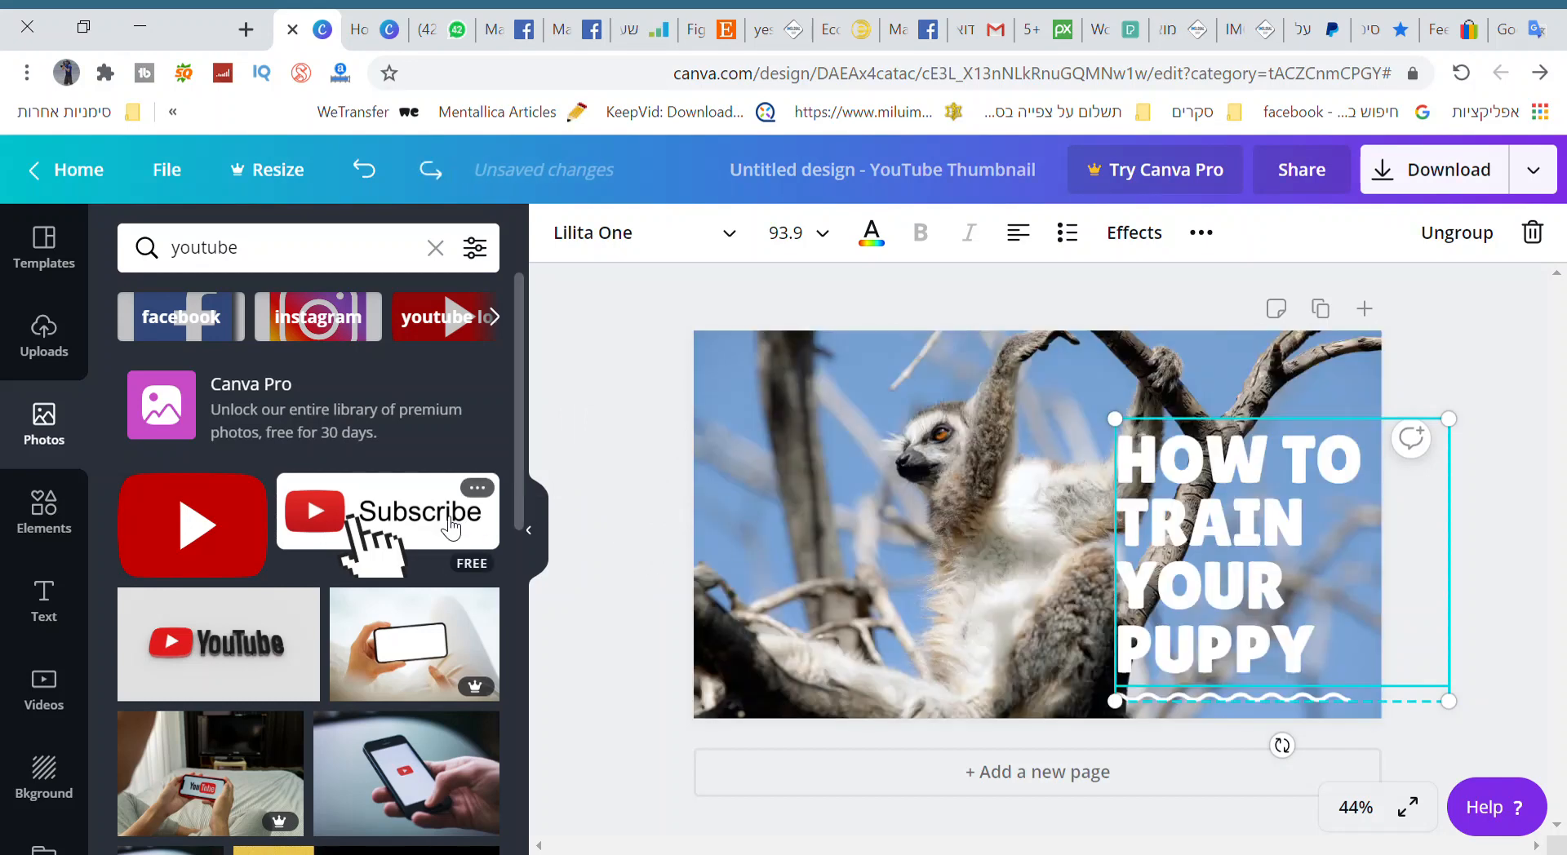
pyautogui.moveTo(339, 498); pyautogui.dragTo(1020, 649)
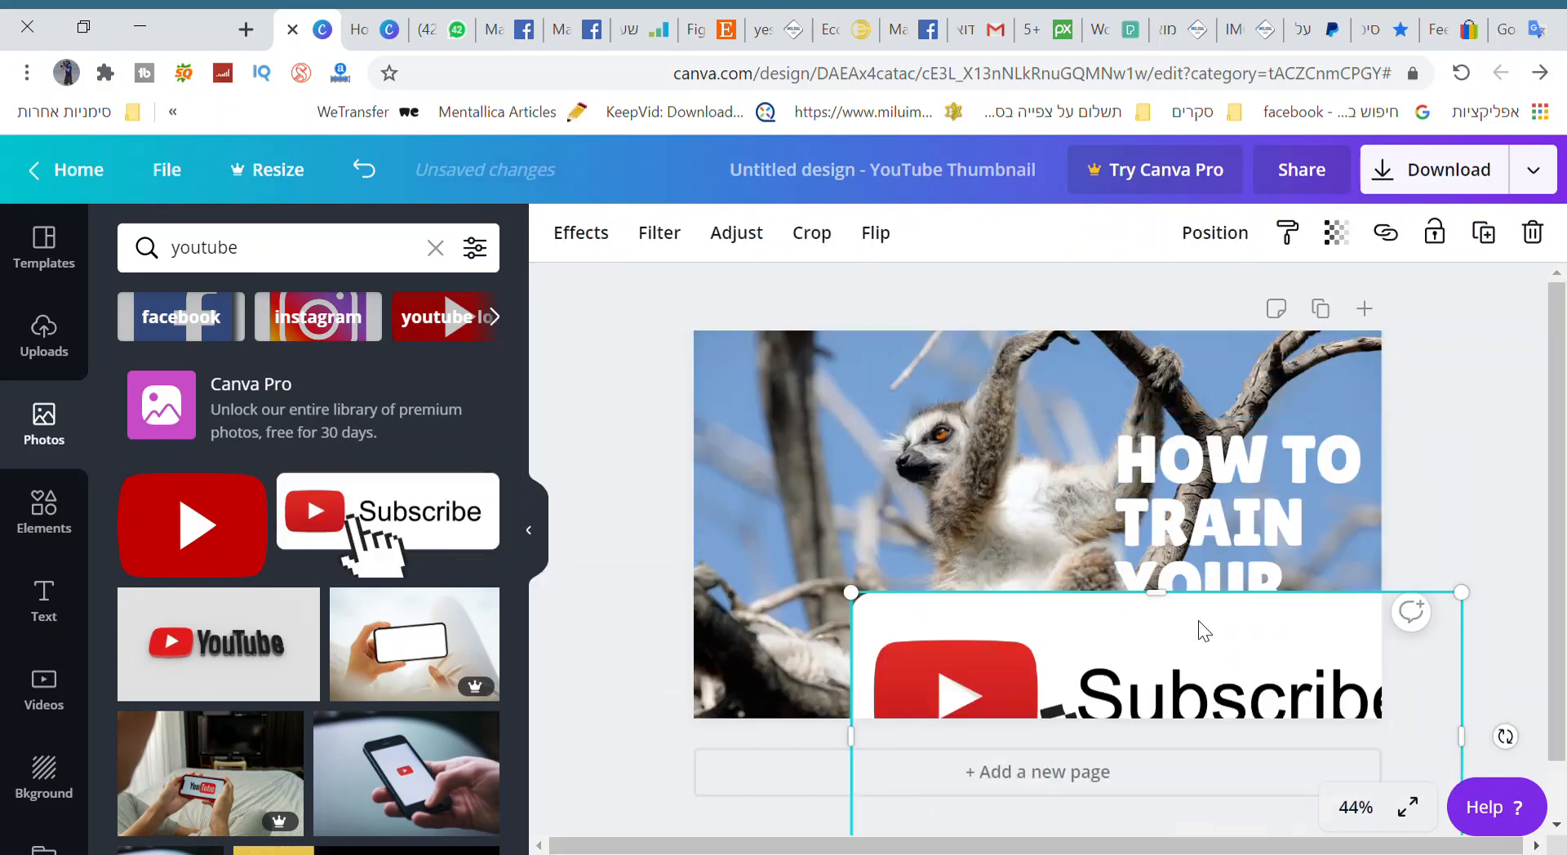
pyautogui.moveTo(1462, 593); pyautogui.dragTo(1007, 720)
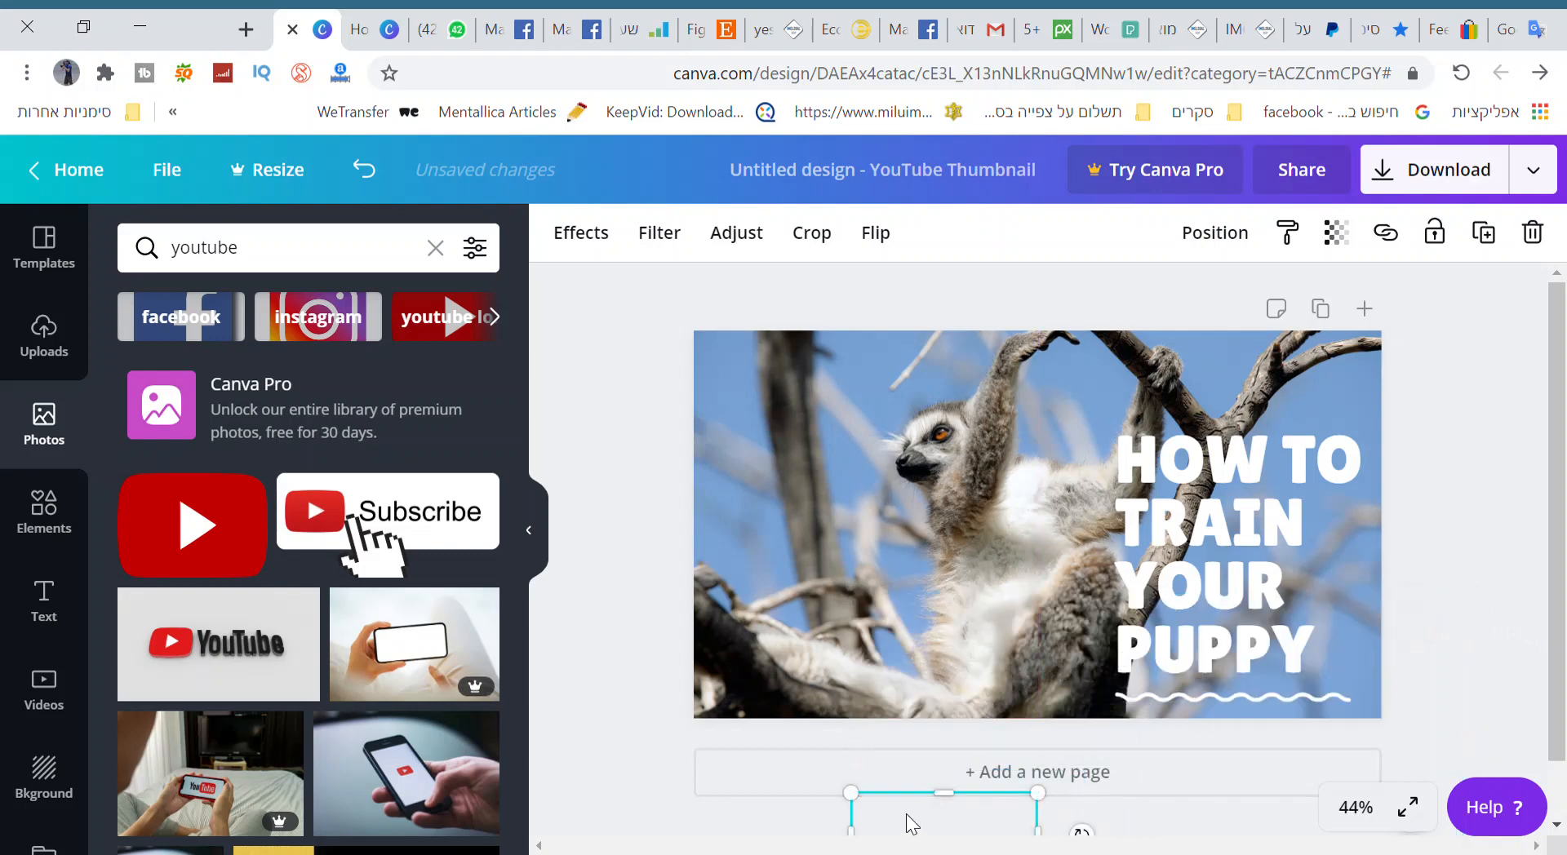
pyautogui.moveTo(902, 831); pyautogui.dragTo(805, 657)
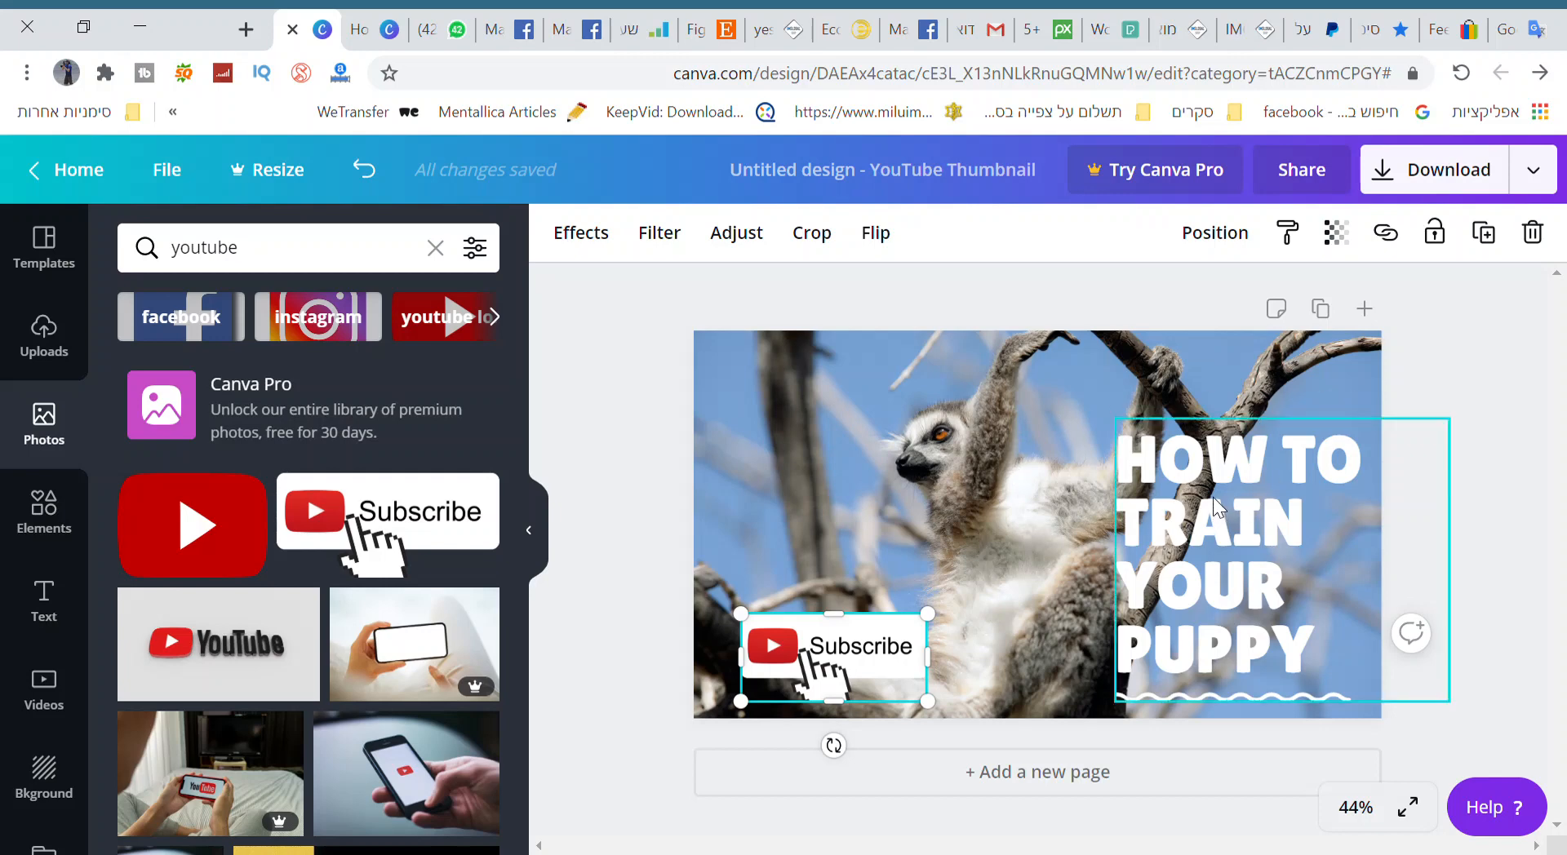
pyautogui.click(1439, 353)
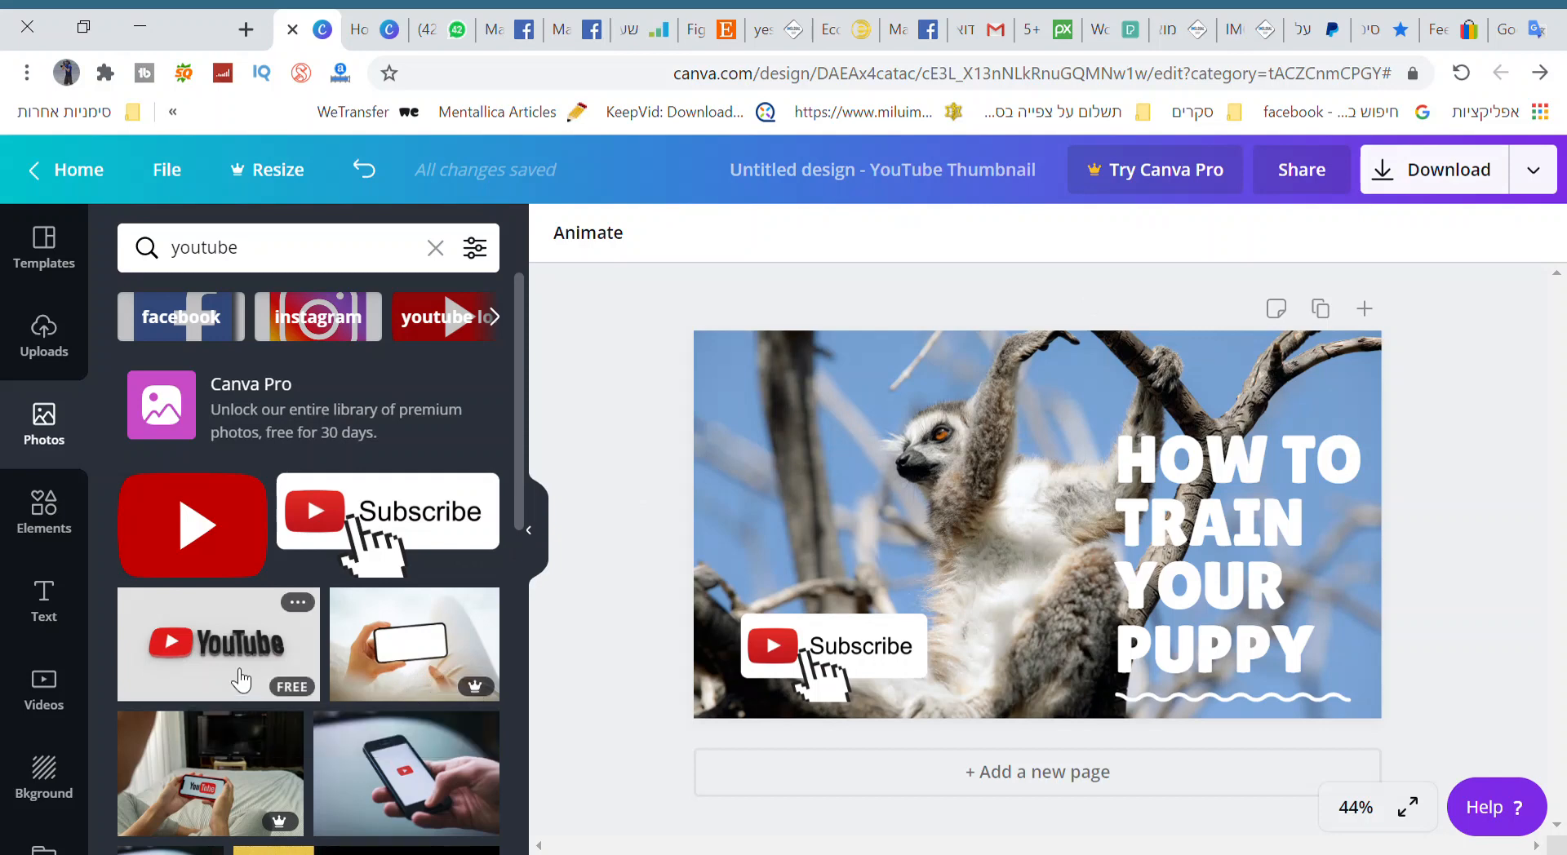
# Add the photo of the man holding a camera and scale it down into the thumbnail's upper-left corner.
pyautogui.scroll(-3, 241, 734)
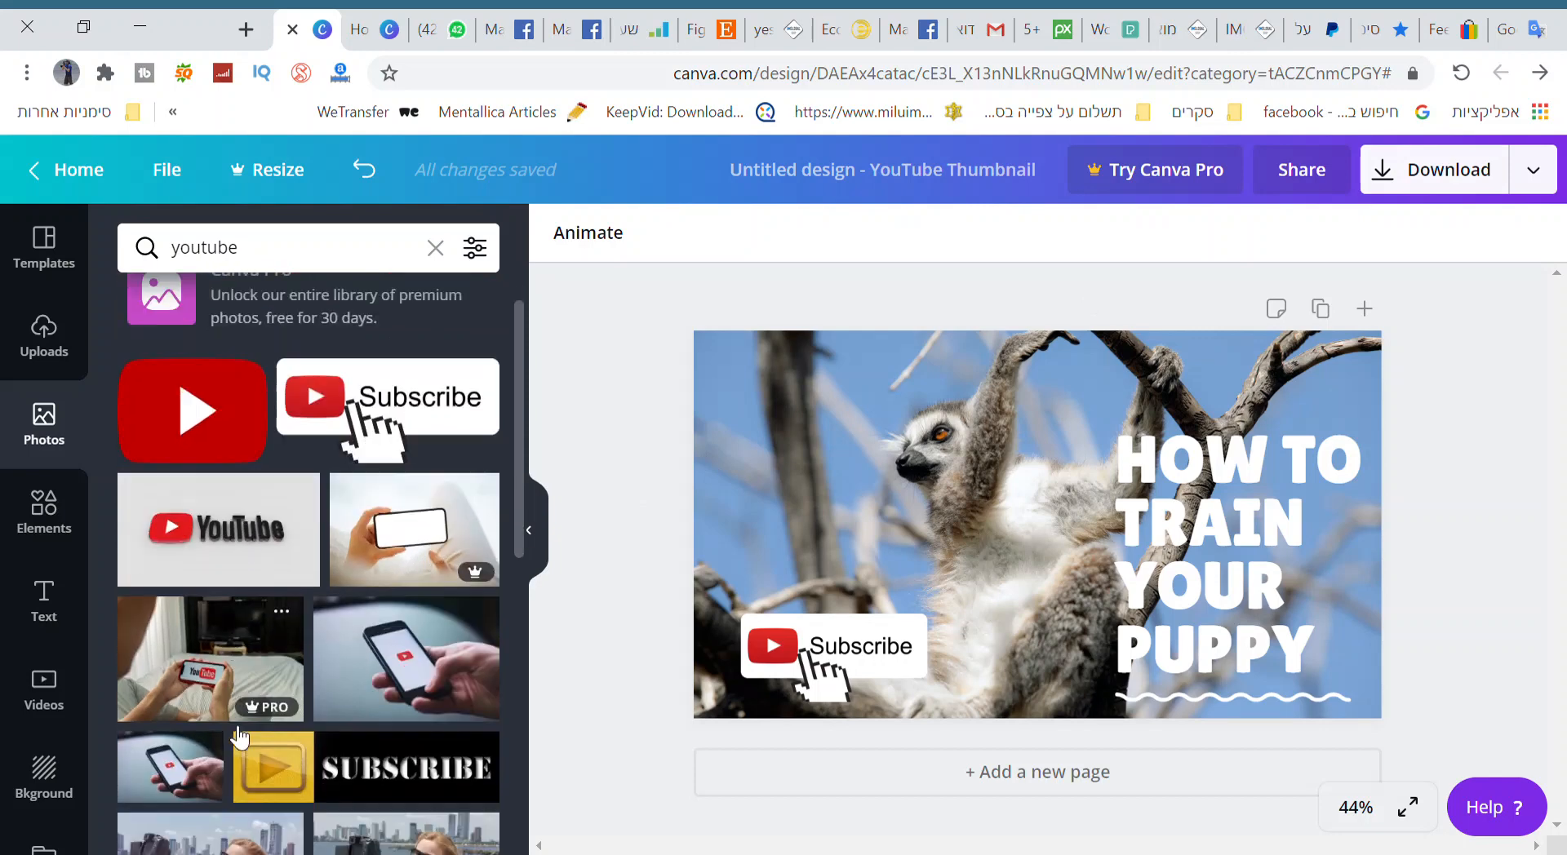
pyautogui.scroll(-3, 239, 737)
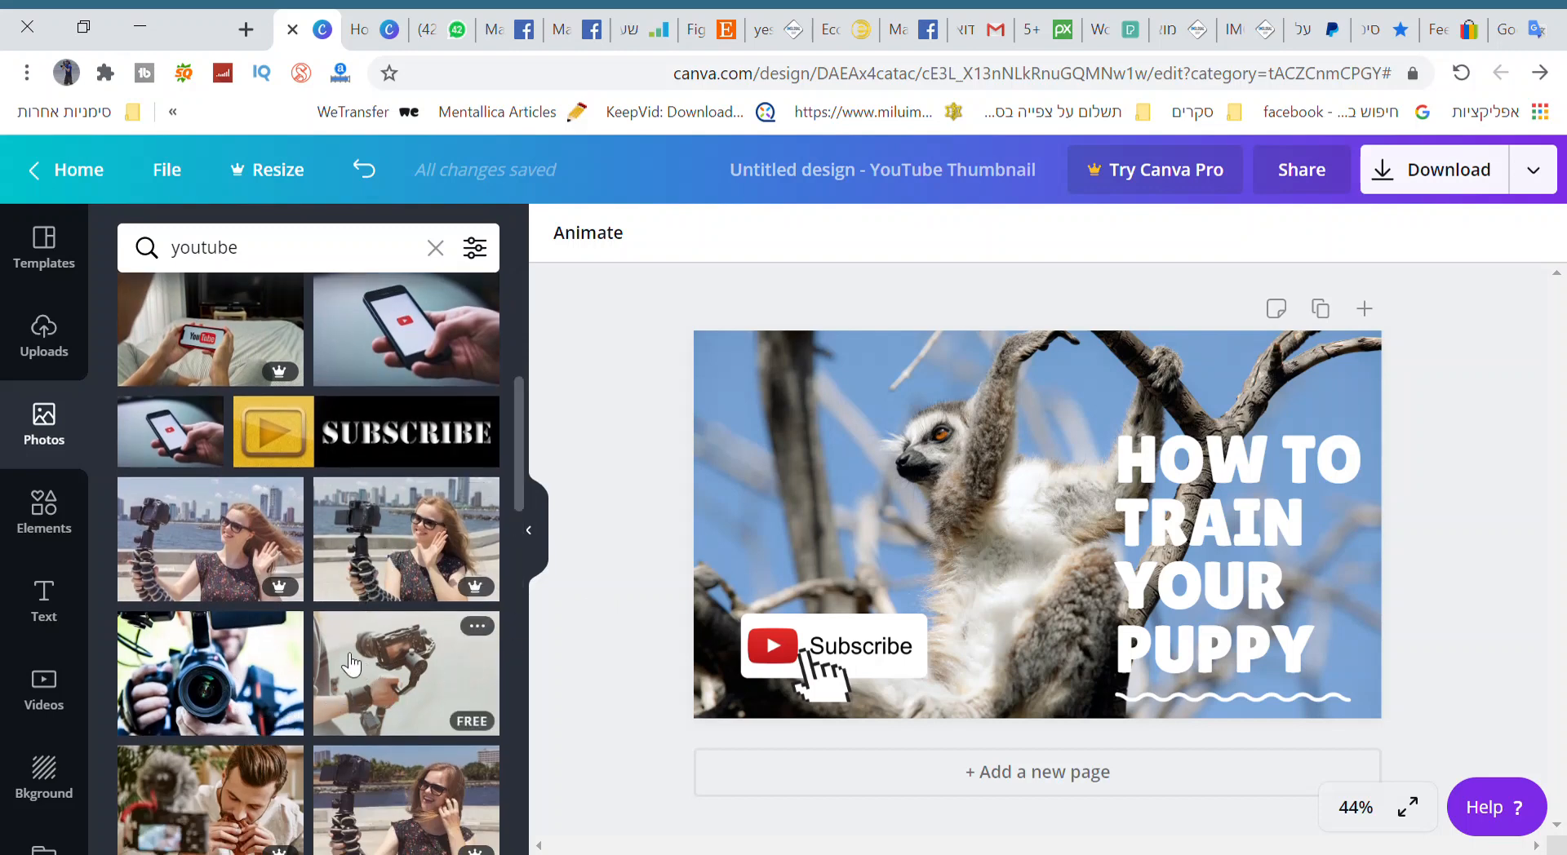
pyautogui.moveTo(236, 665); pyautogui.dragTo(1052, 612)
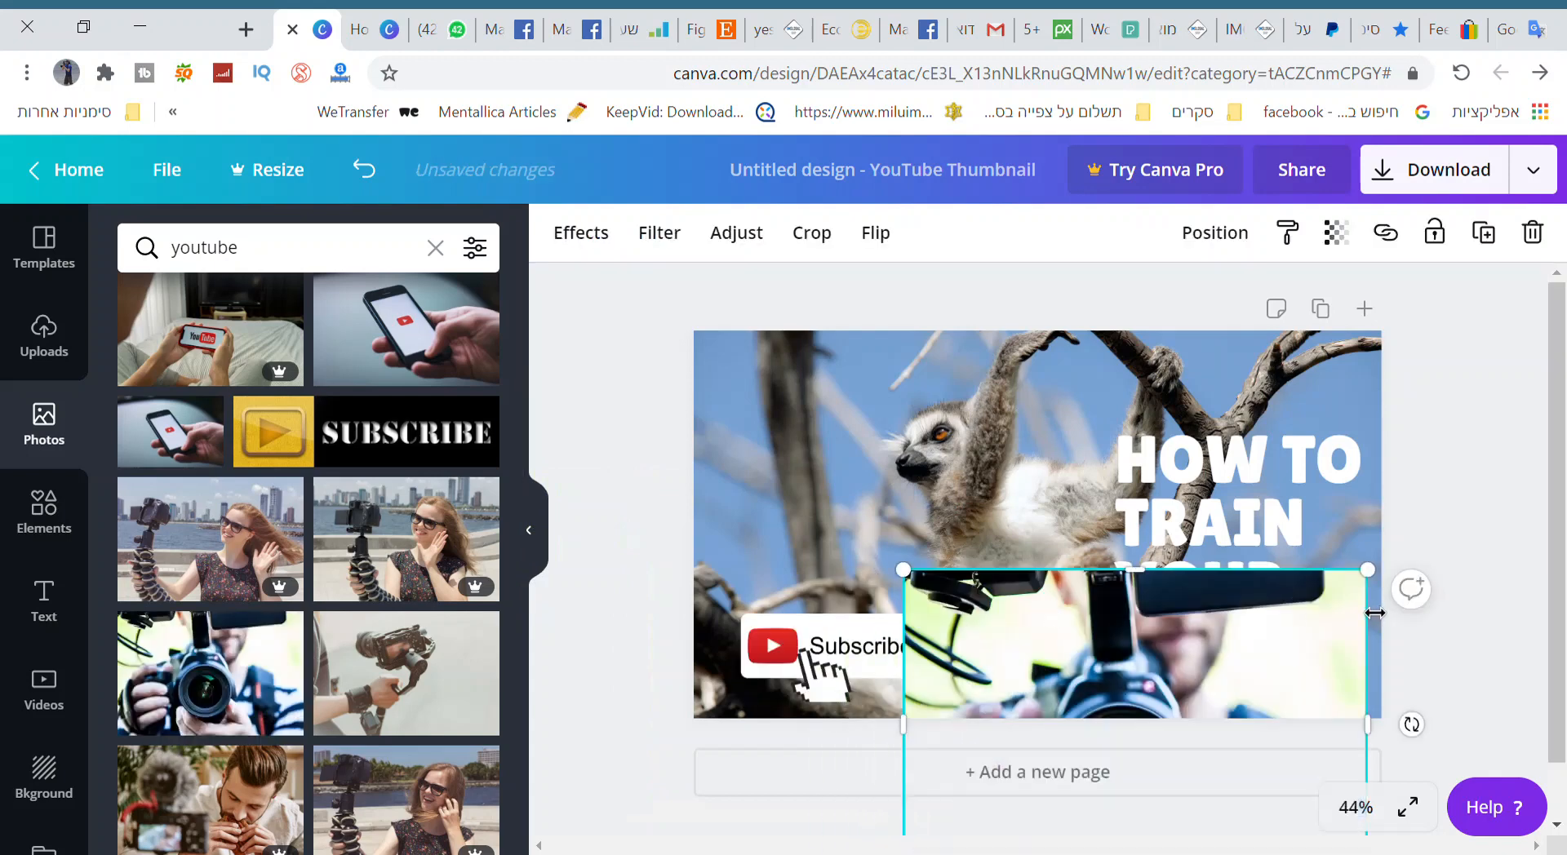
pyautogui.moveTo(1368, 574); pyautogui.dragTo(735, 411)
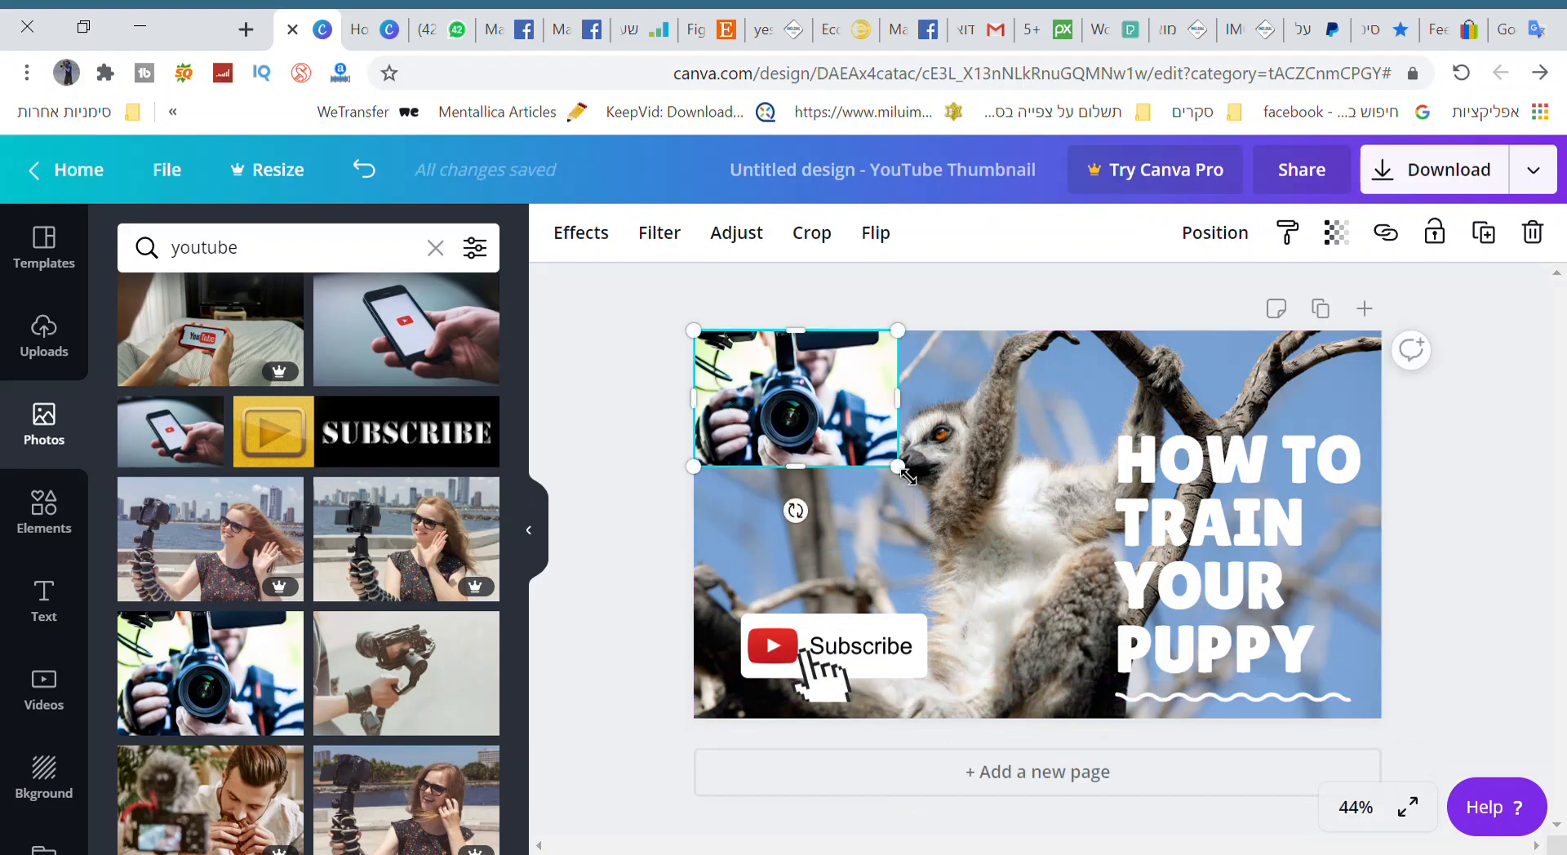
pyautogui.moveTo(910, 482); pyautogui.dragTo(856, 462)
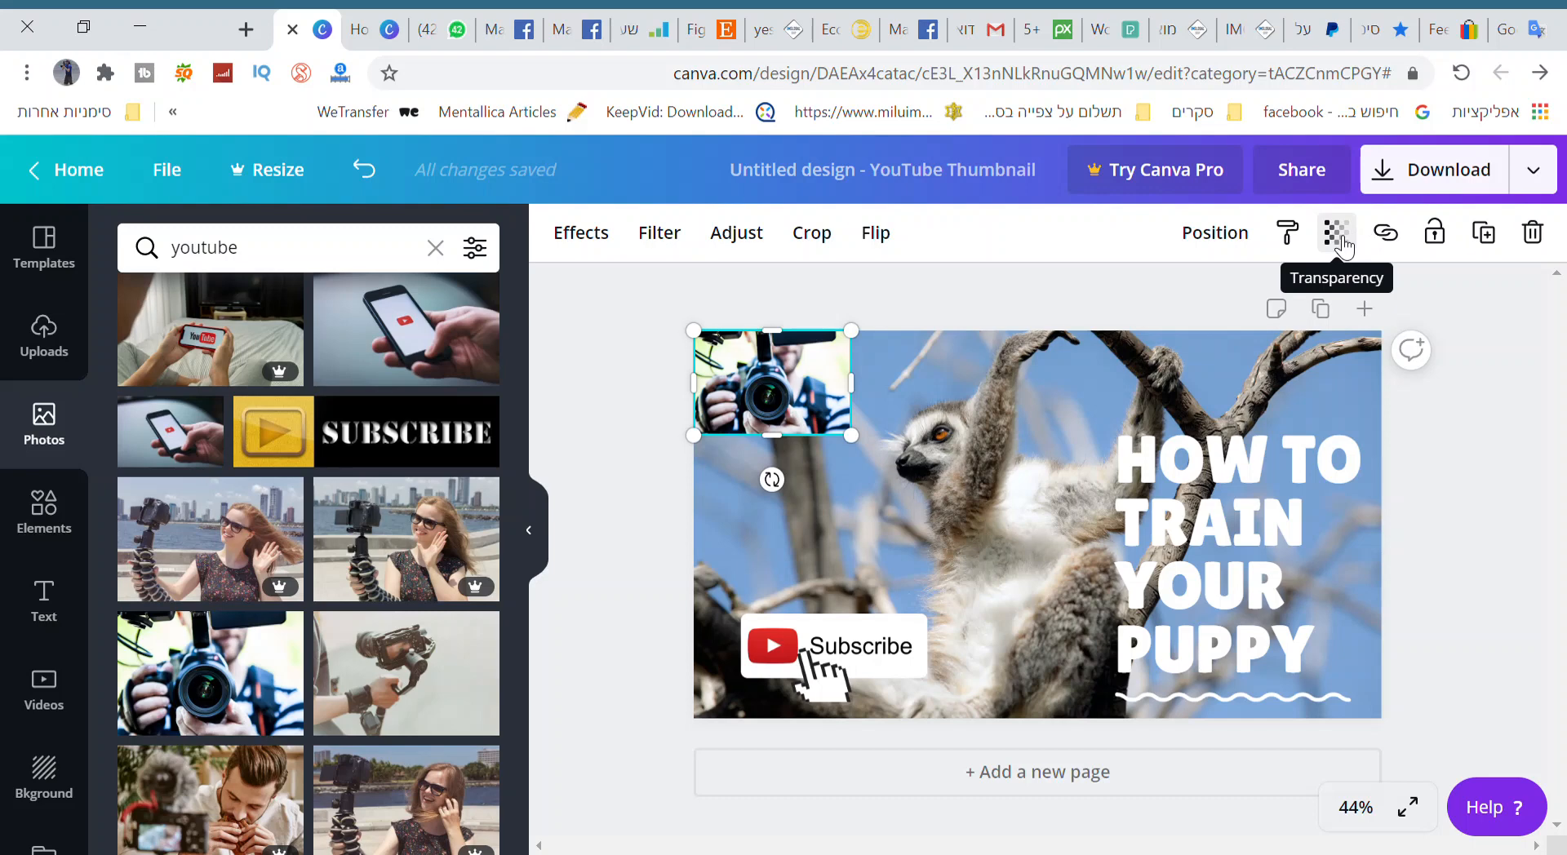
# Try a transparency of 17 on the camera photo and return it to 100.
pyautogui.click(1339, 242)
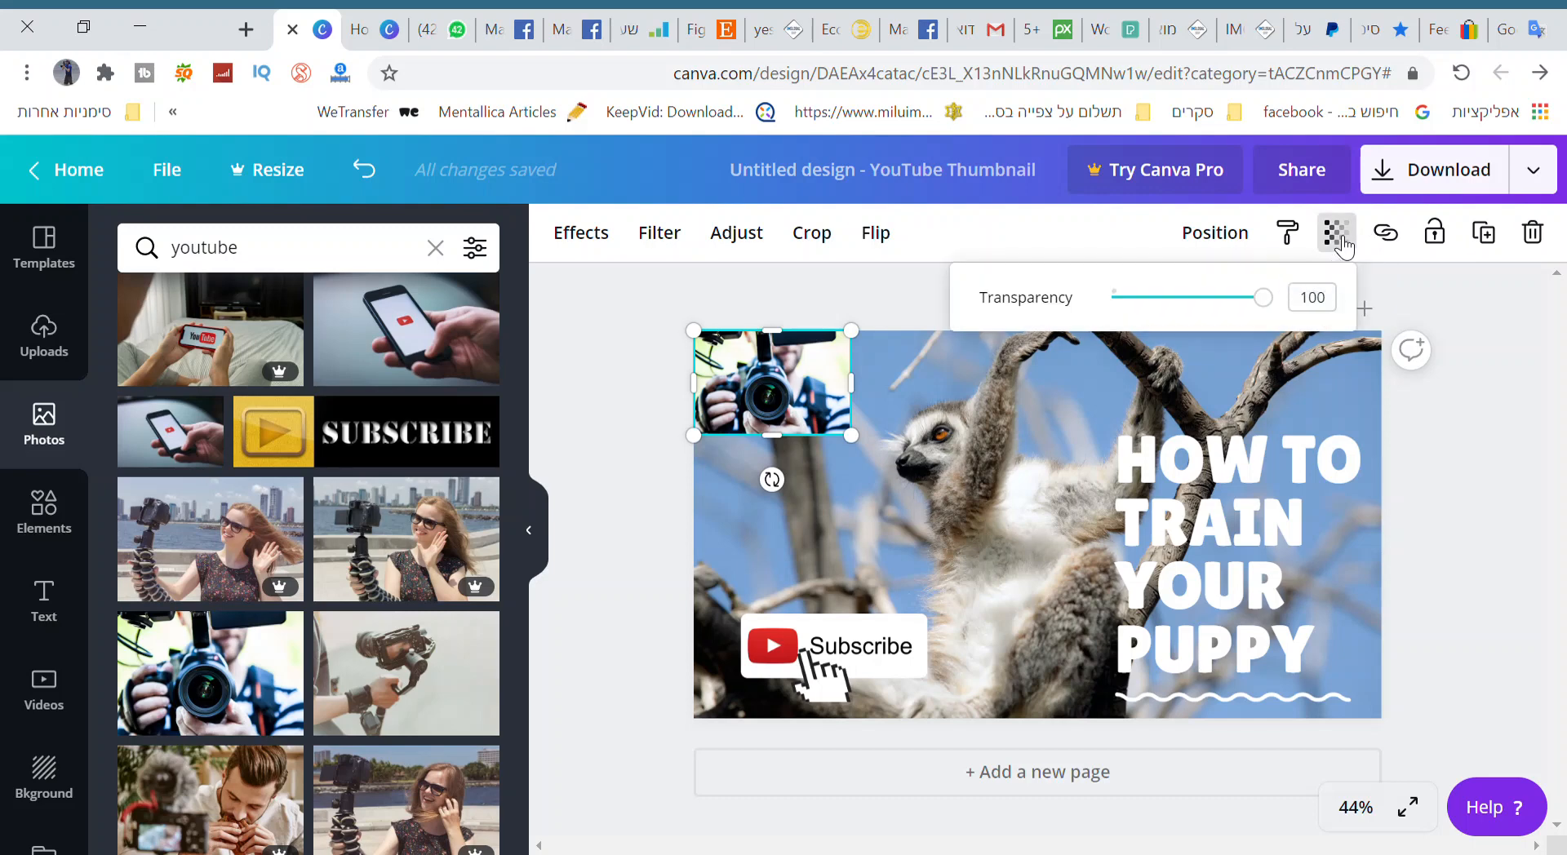
pyautogui.moveTo(1265, 307); pyautogui.dragTo(1146, 299)
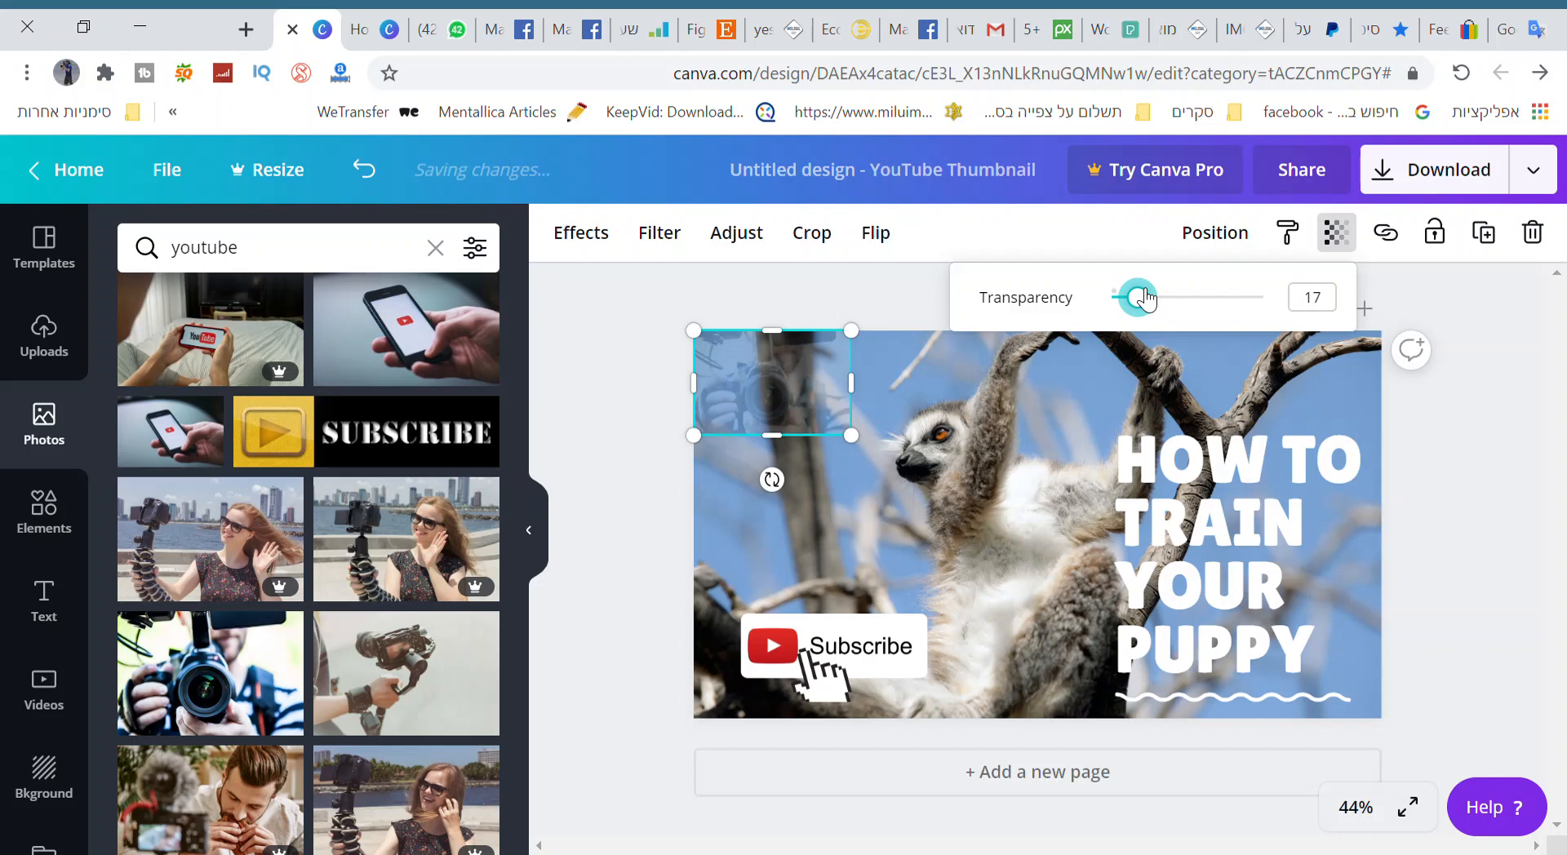
pyautogui.moveTo(1146, 299); pyautogui.dragTo(1265, 298)
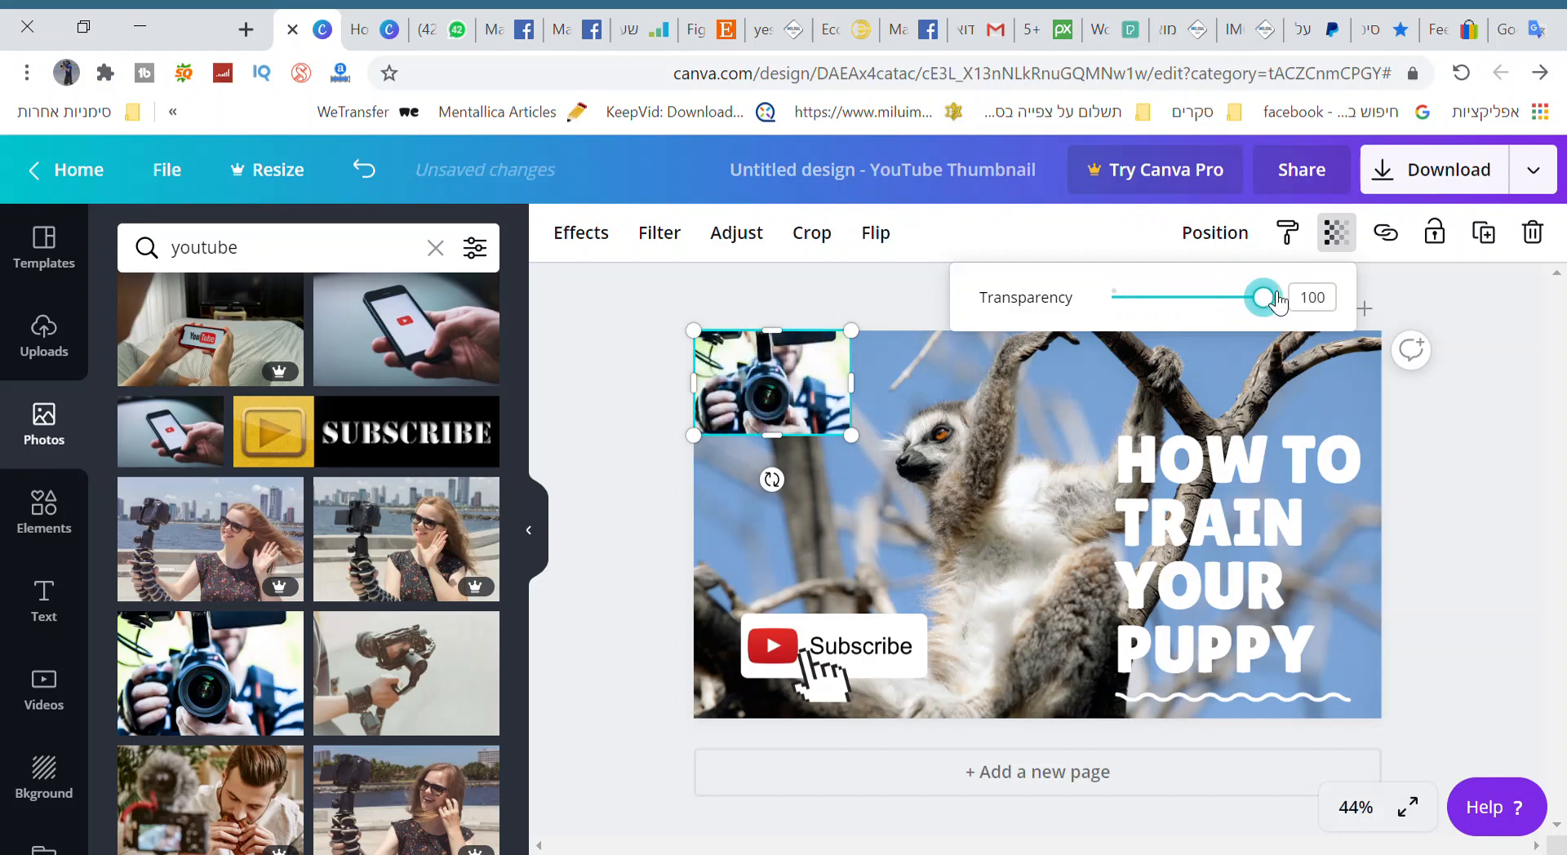
# Download the thumbnail as a PNG file and dismiss the referral dialog.
pyautogui.click(1406, 171)
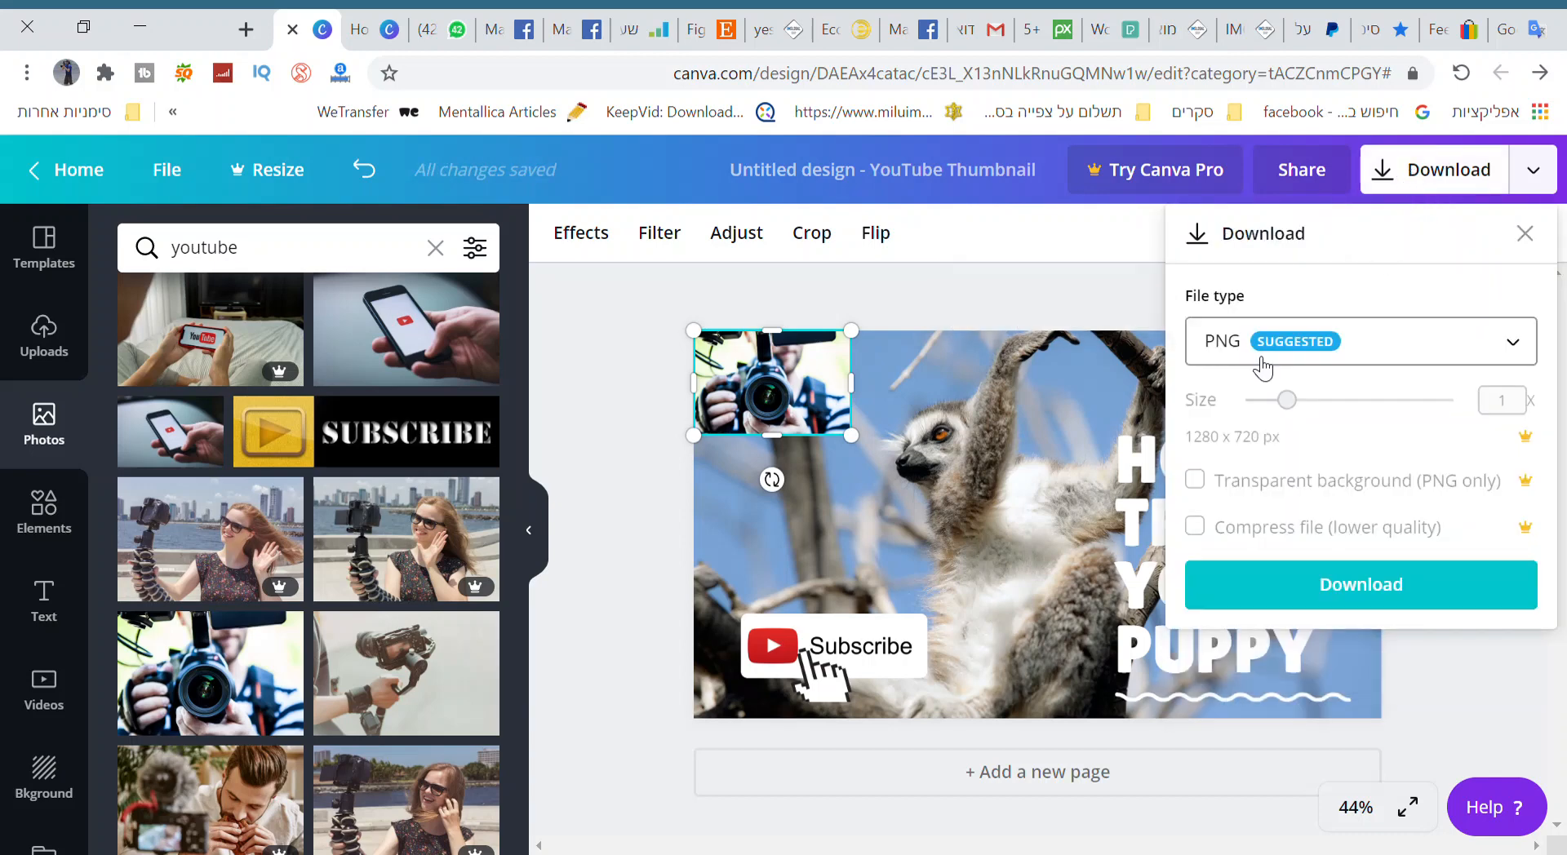
pyautogui.click(1351, 575)
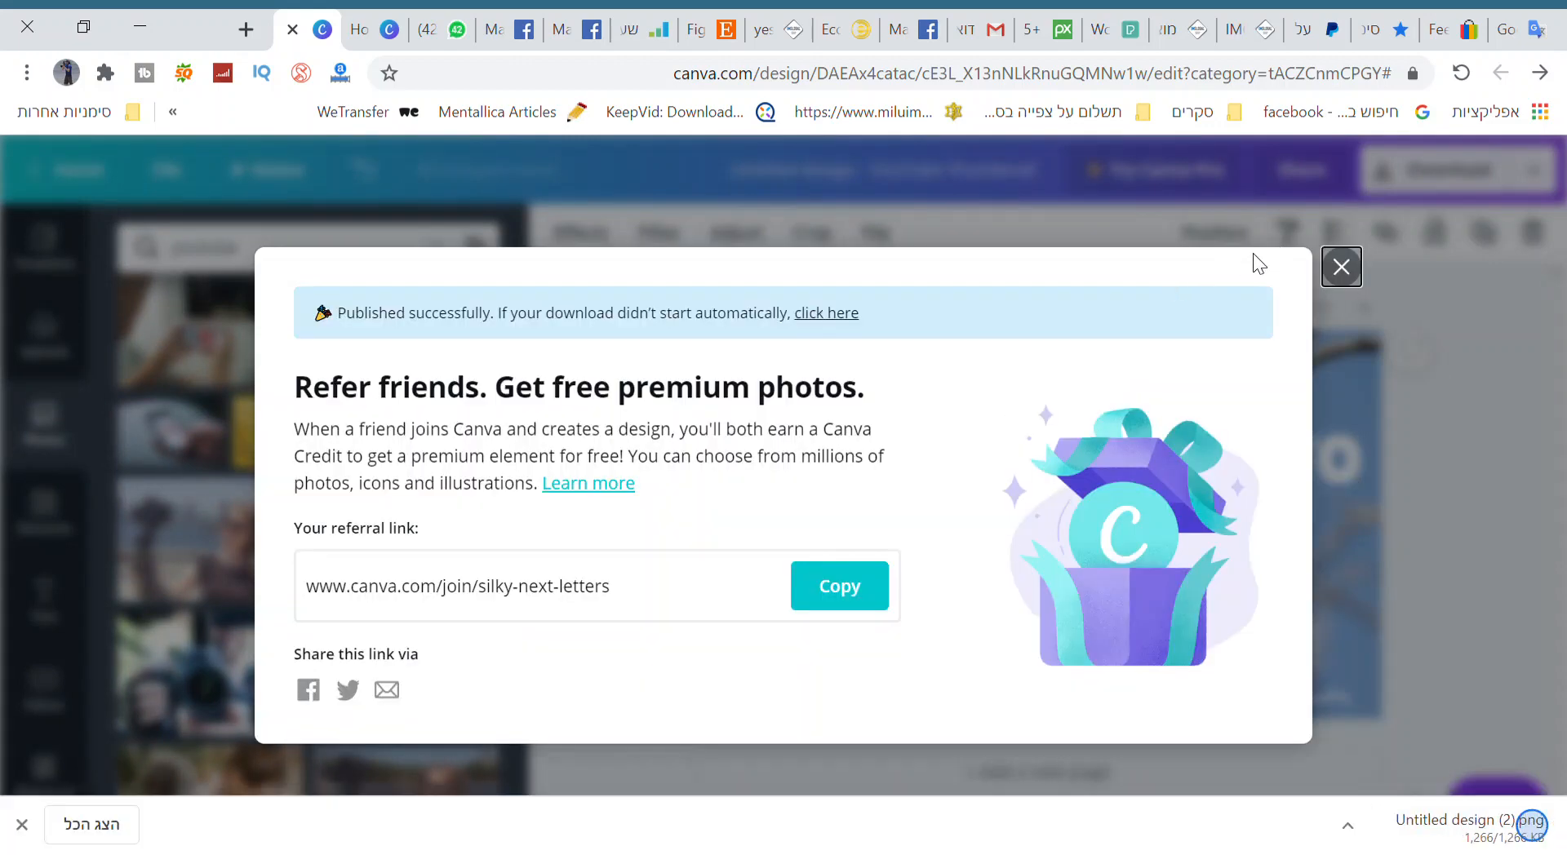
pyautogui.click(1342, 267)
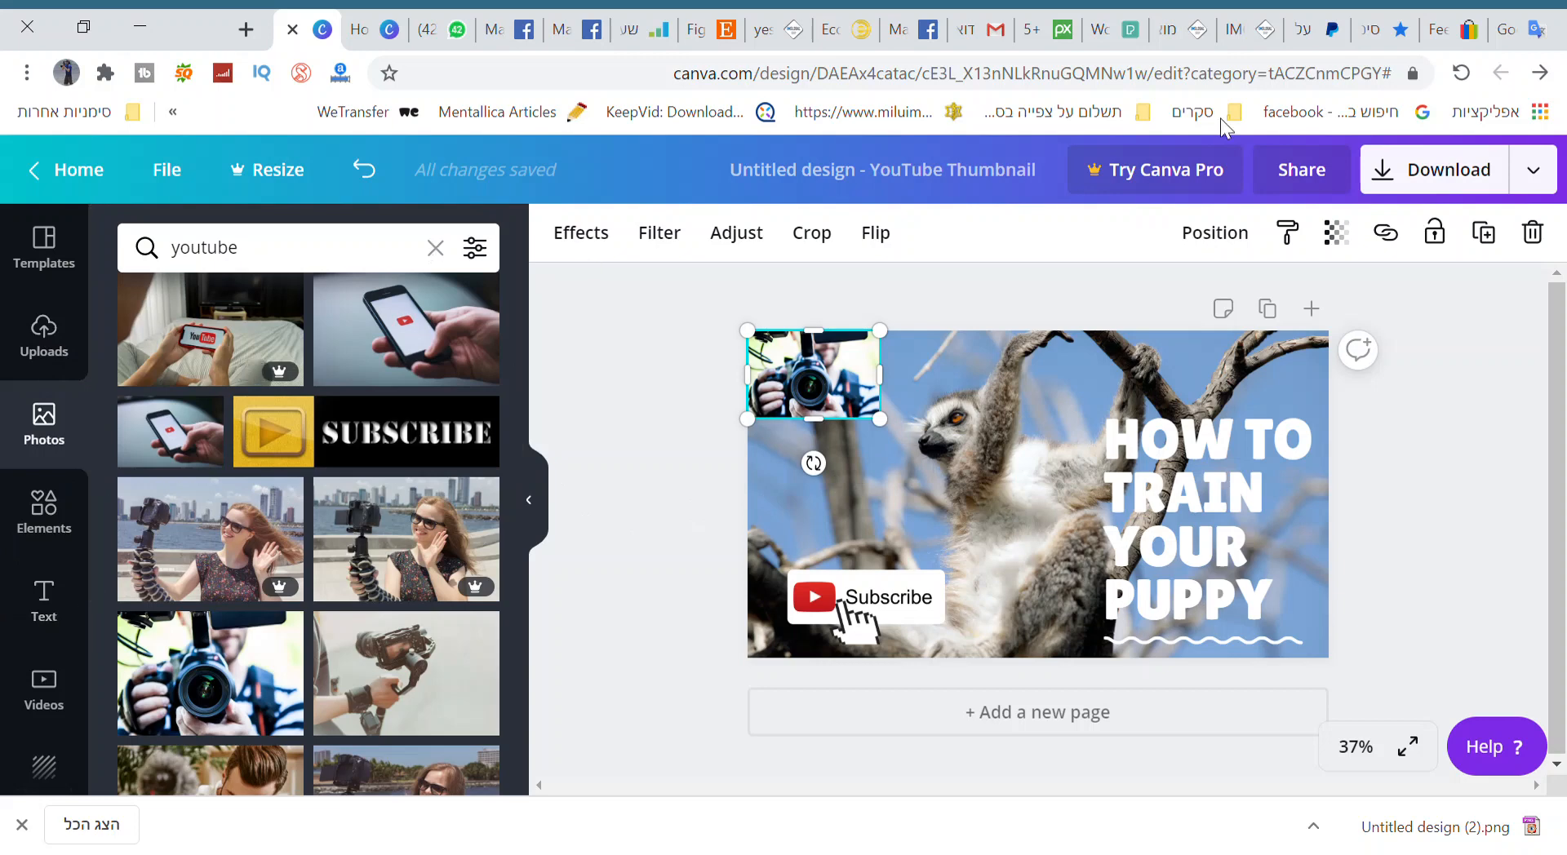
# Return to the Canva home page and look through the list of all saved designs.
pyautogui.click(372, 18)
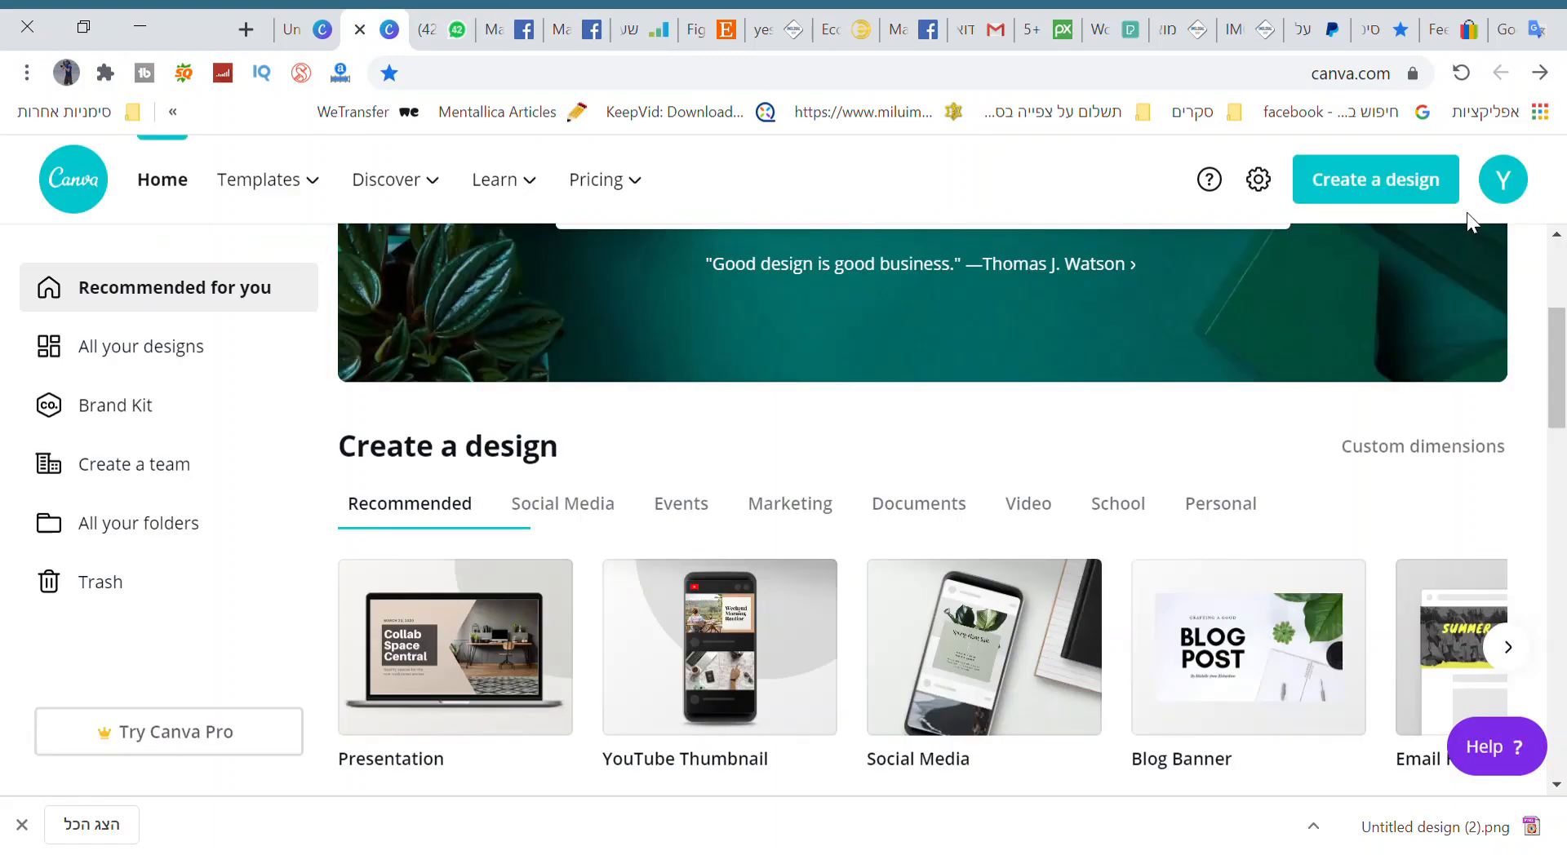
pyautogui.click(128, 360)
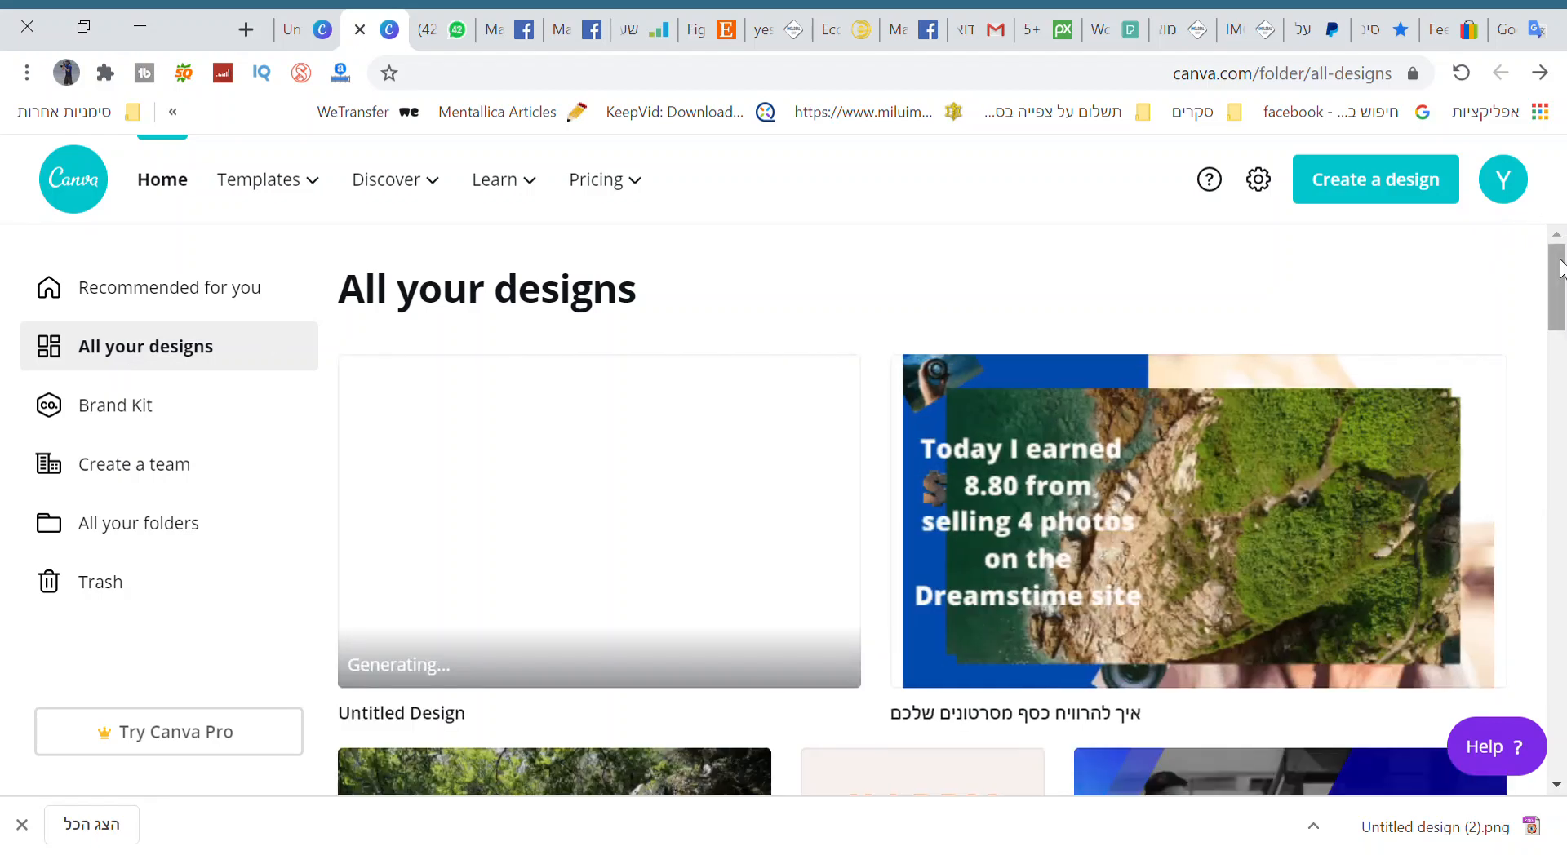
pyautogui.moveTo(1563, 259); pyautogui.dragTo(1538, 238)
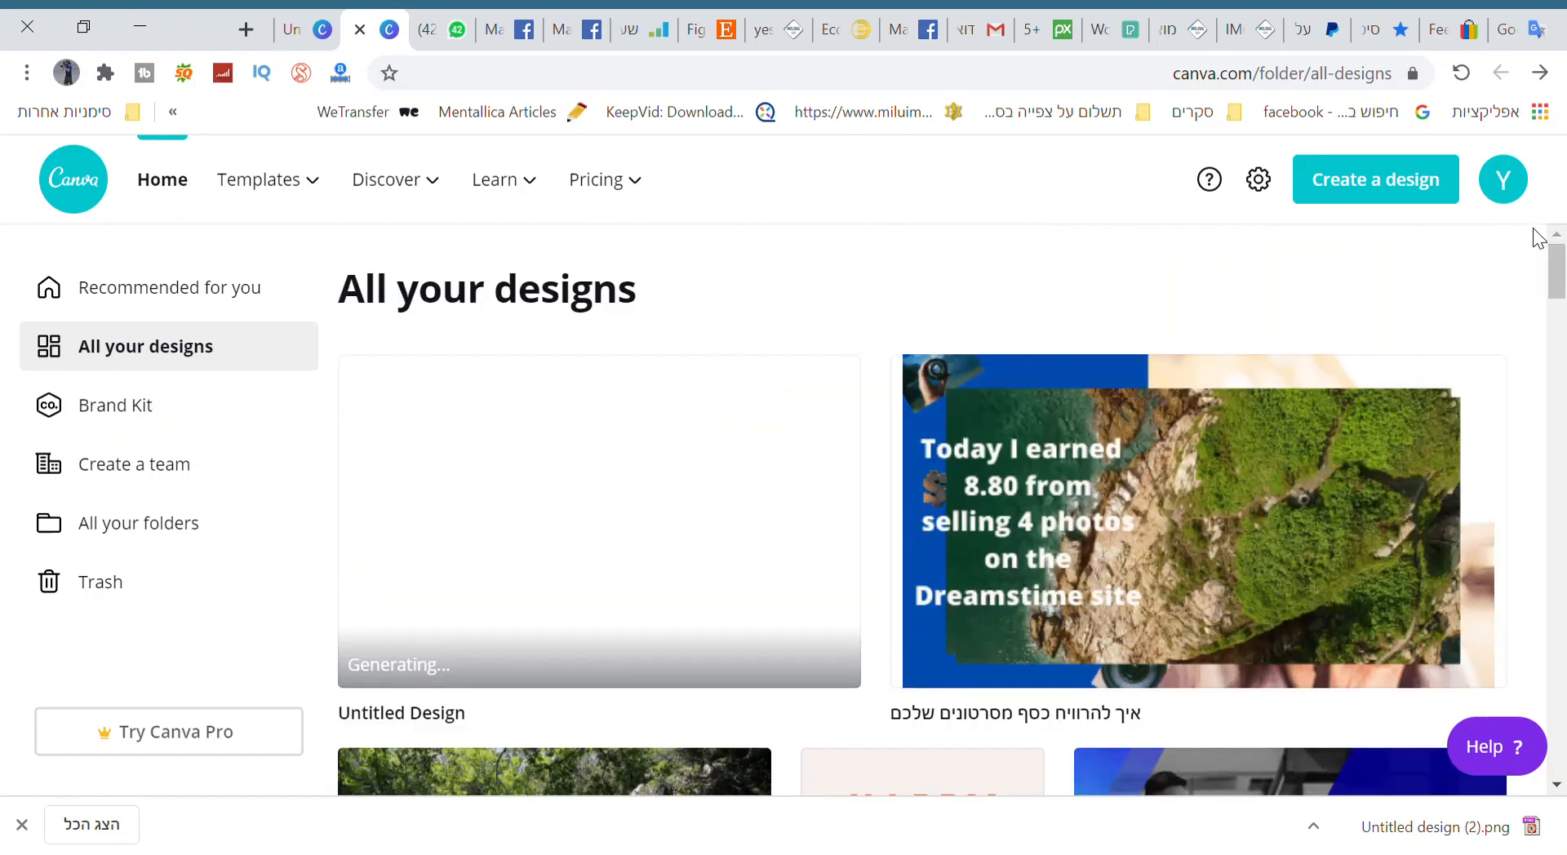